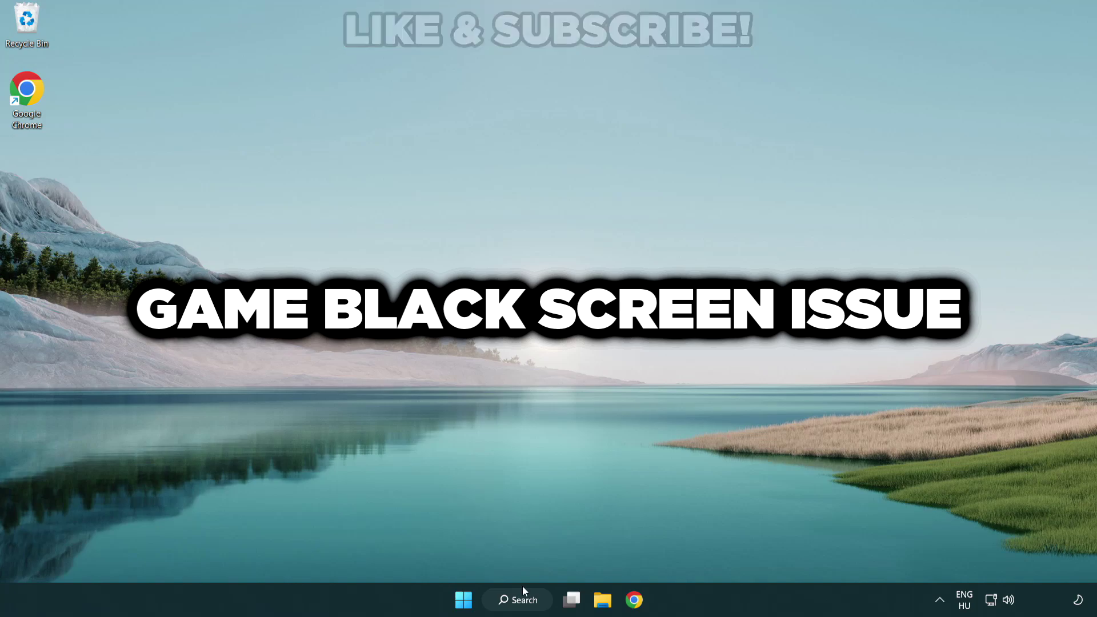
- Search Windows for 'device manager' and open Device Manager from the results
left_click(529, 608)
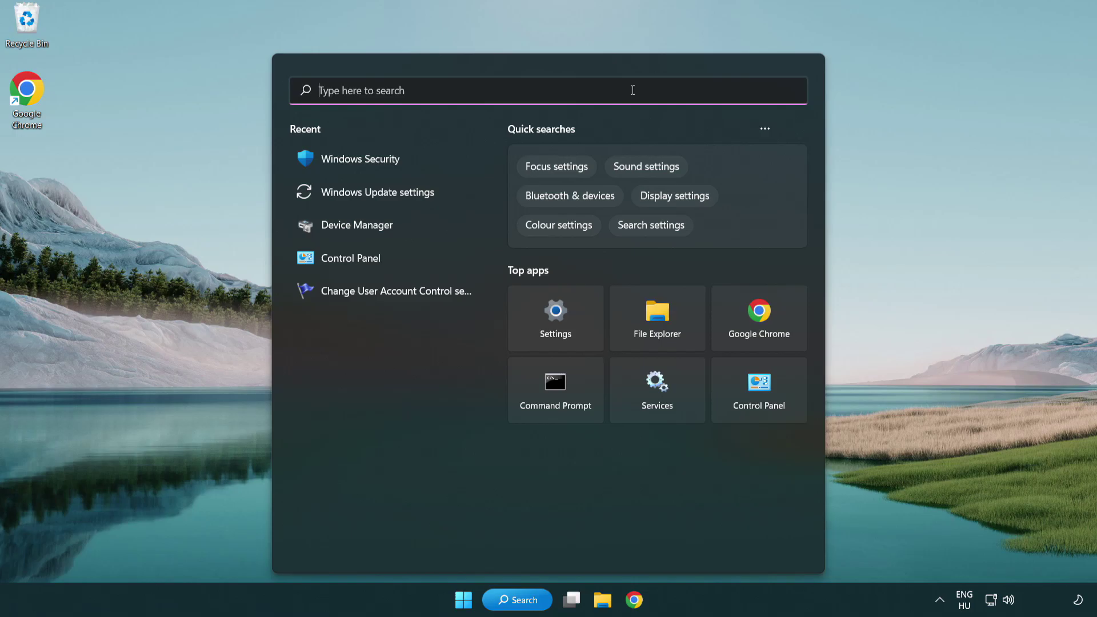
type("device m")
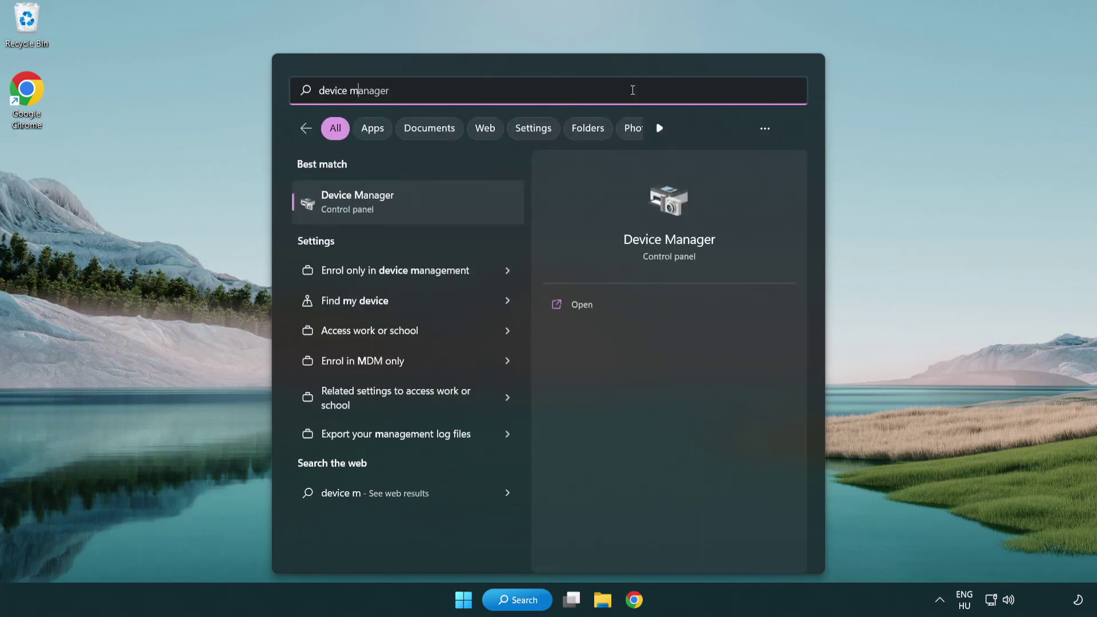
type("anager")
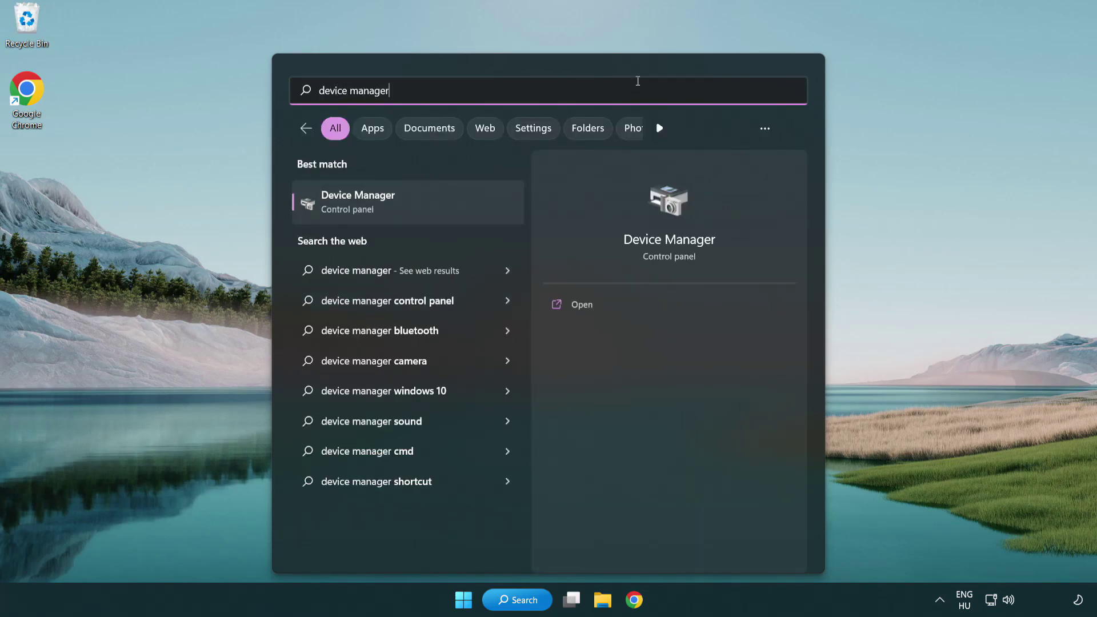
left_click(440, 211)
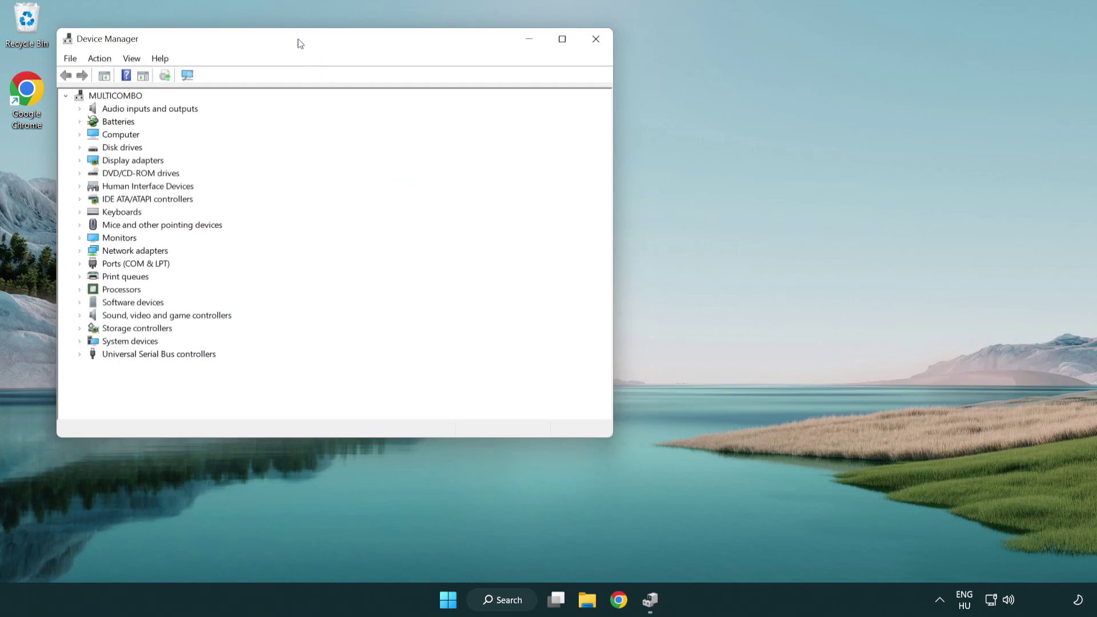
- Run an automatic driver search for the VMware SVGA 3D display adapter and dismiss the result
left_click_drag(297, 41, 482, 107)
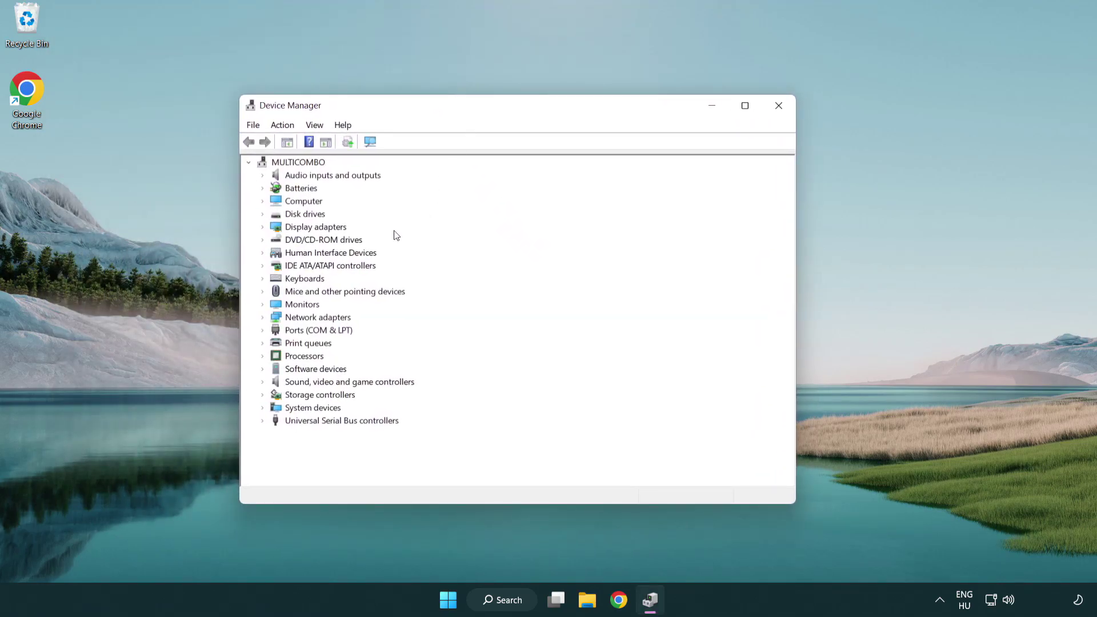
left_click(309, 231)
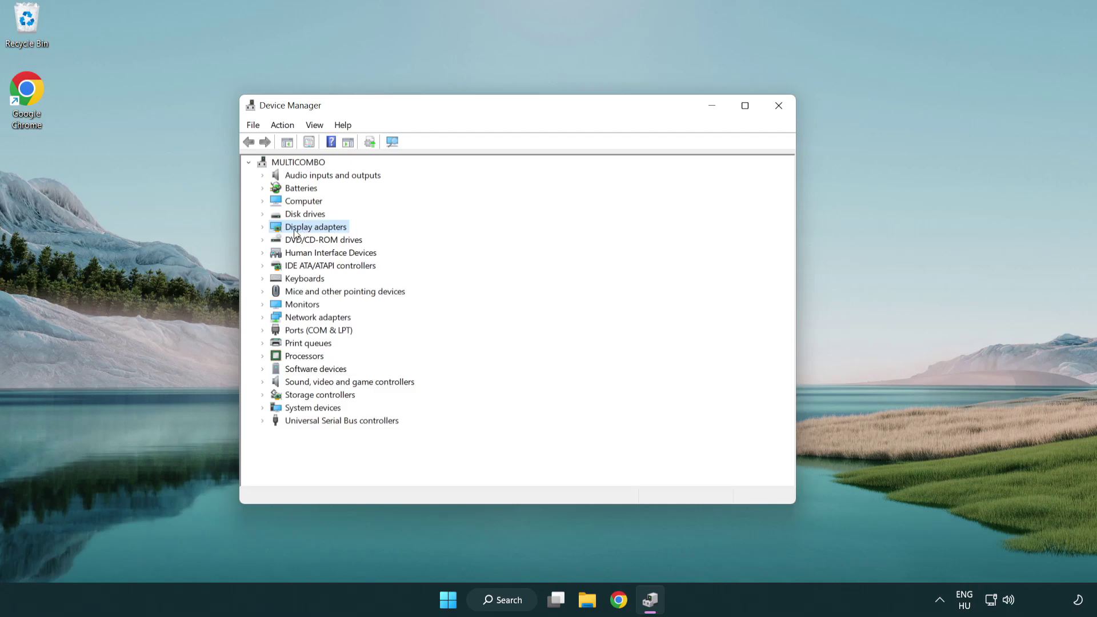
left_click(263, 229)
left_click(308, 240)
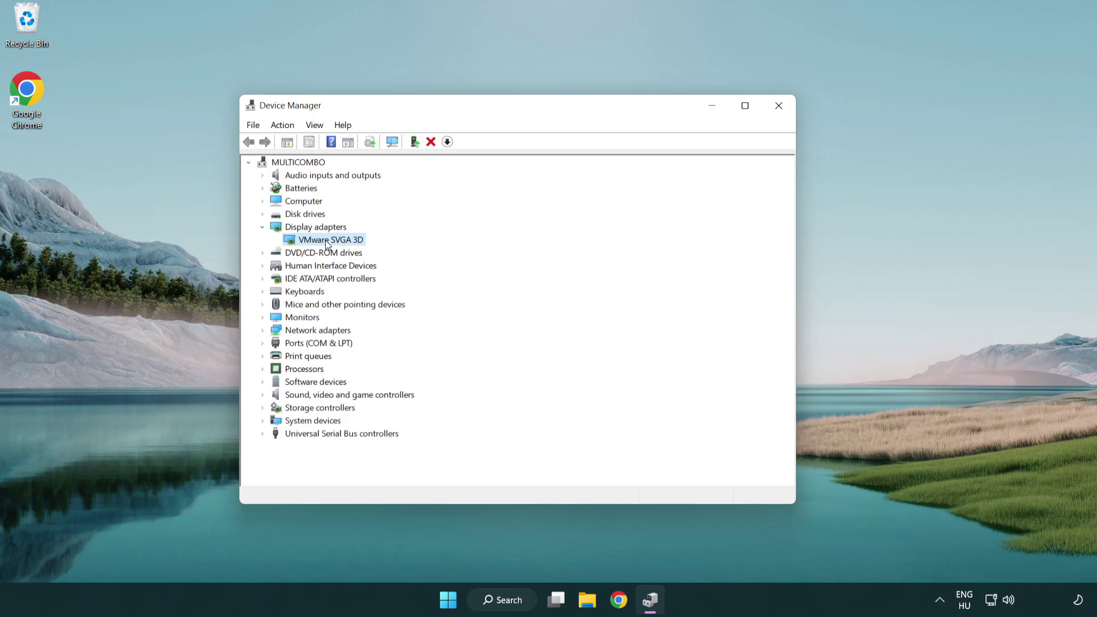
right_click(328, 244)
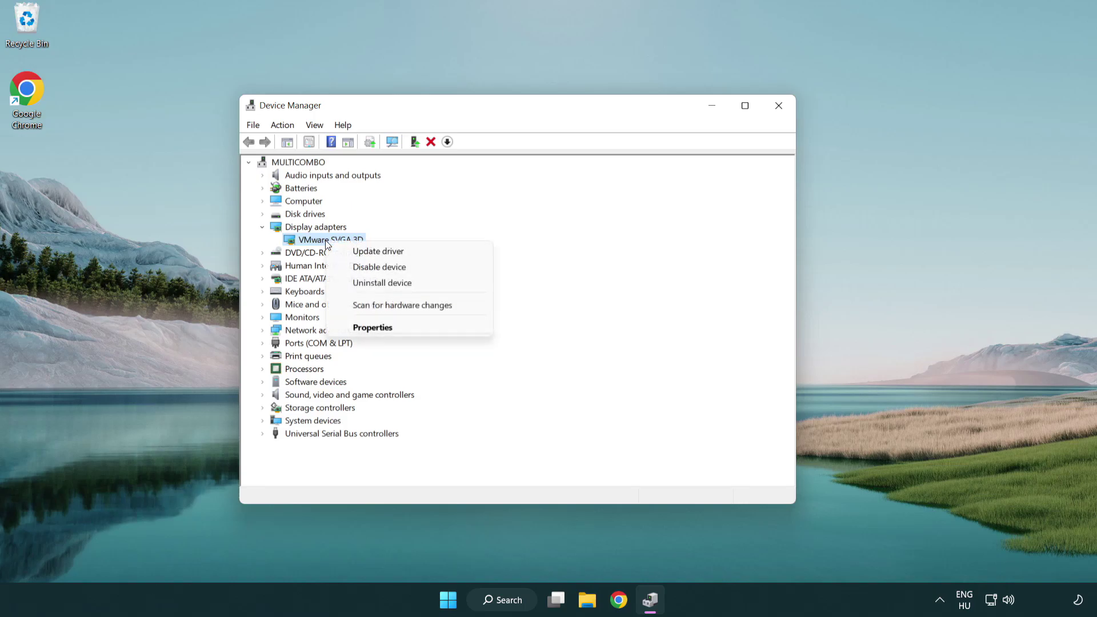
left_click(433, 253)
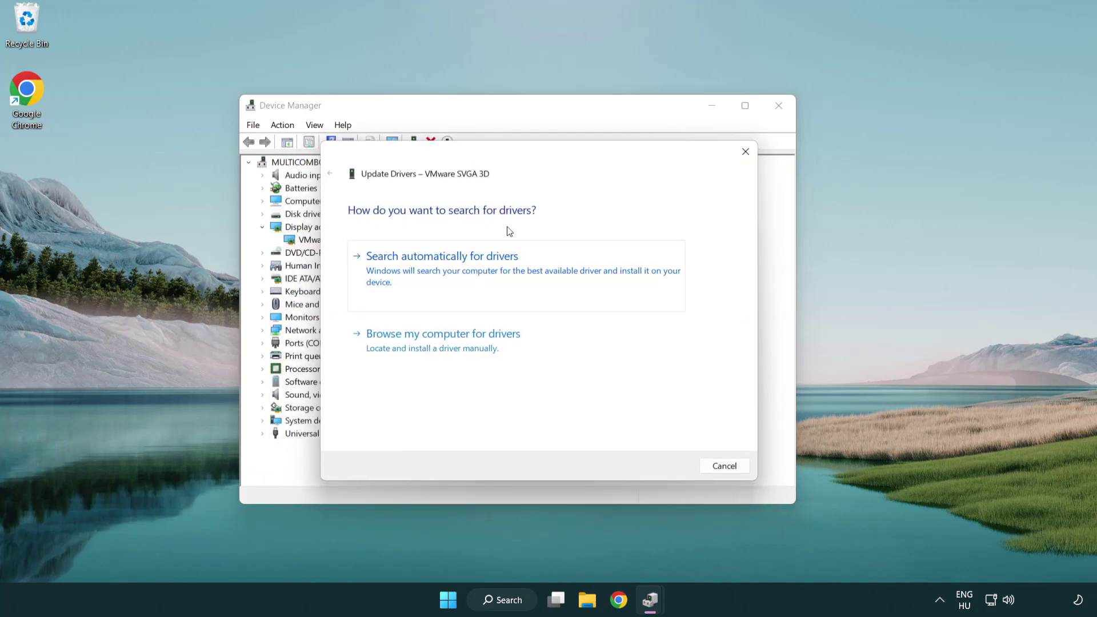
left_click(481, 266)
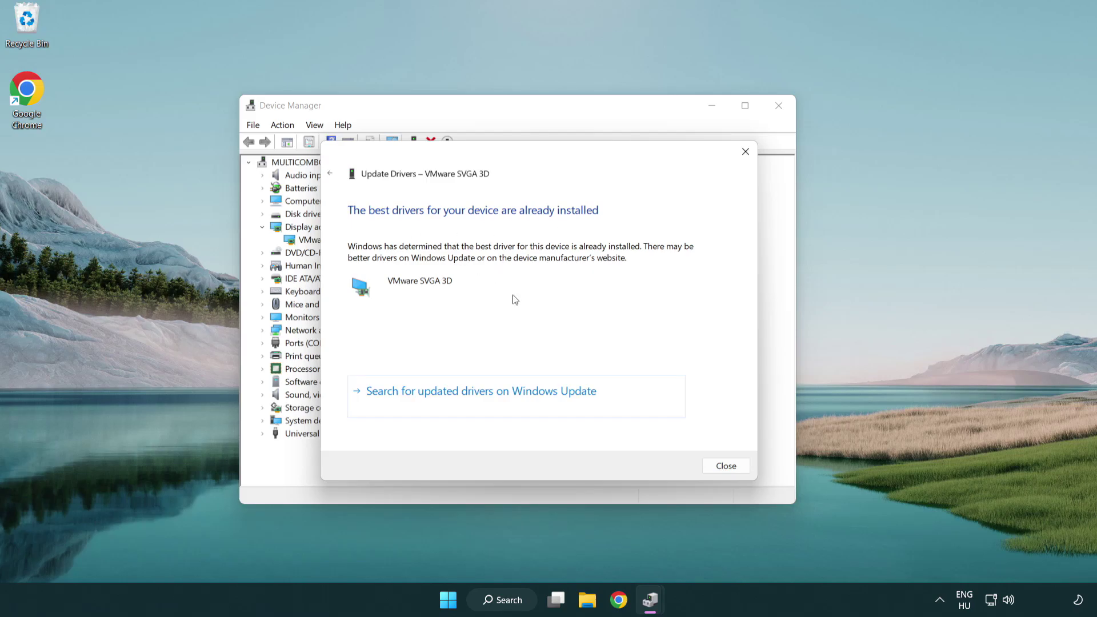
left_click(726, 467)
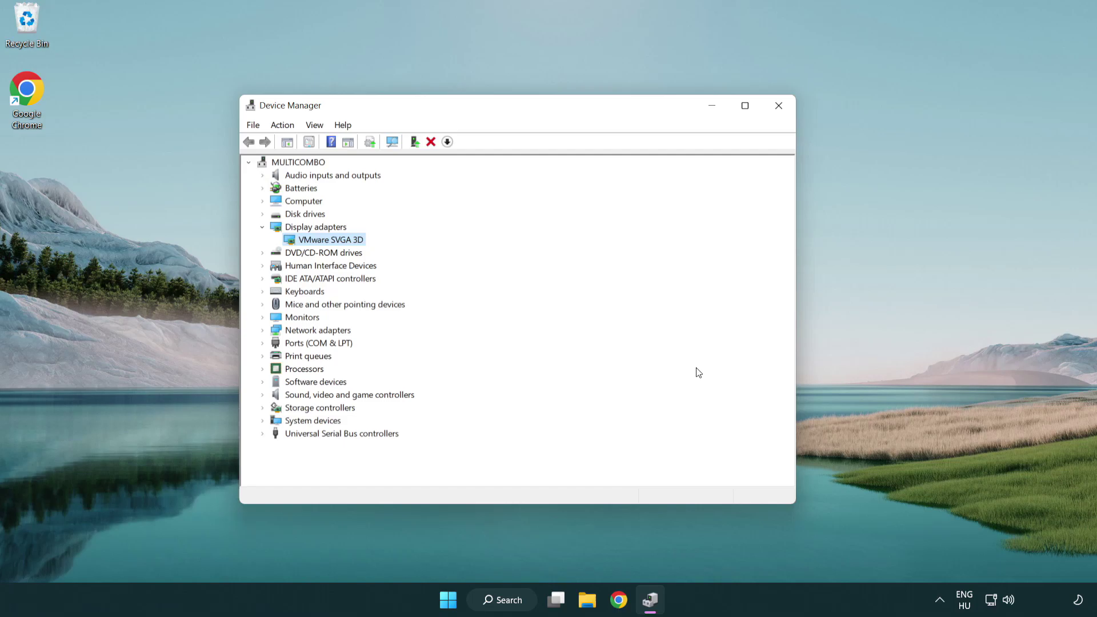
- Close Device Manager, search 'update' and open Windows Update settings
left_click(781, 108)
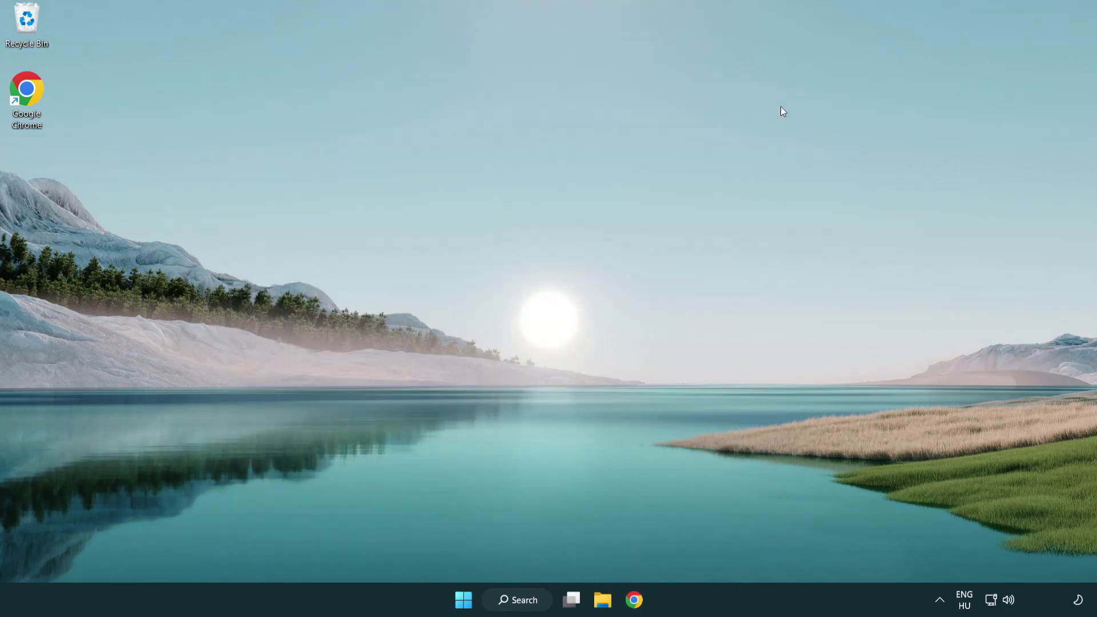
left_click(527, 598)
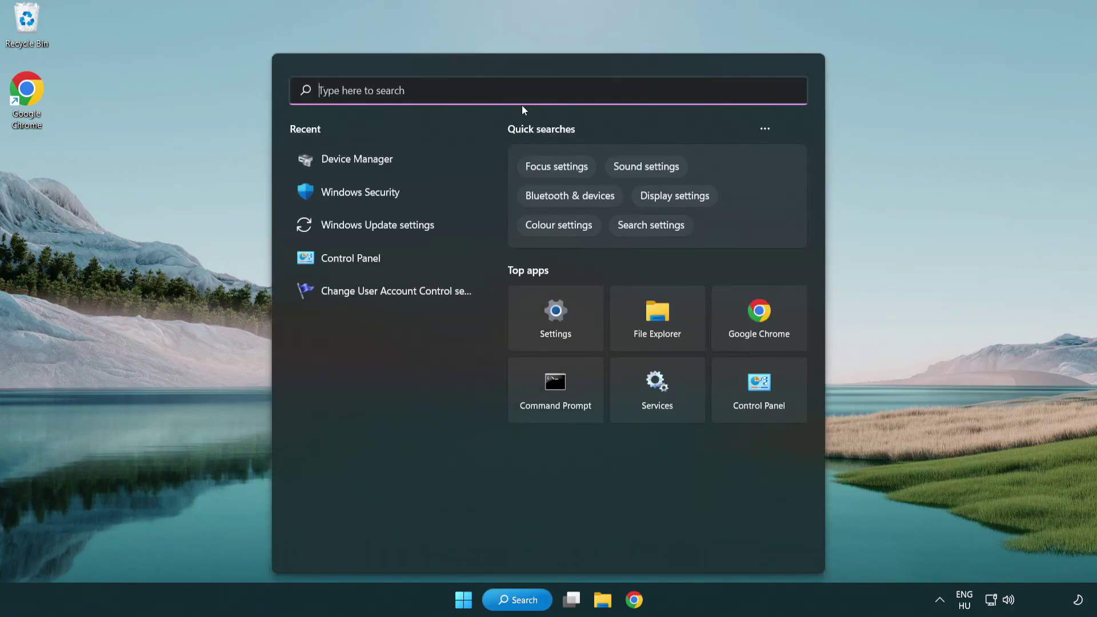
type("u")
type("pdate")
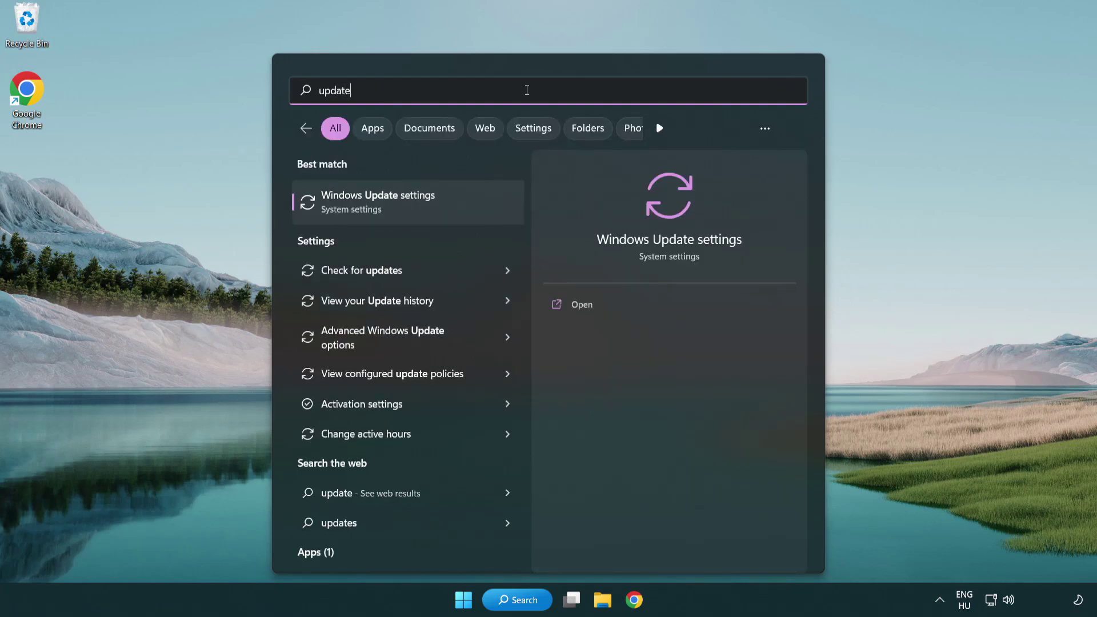
left_click(427, 209)
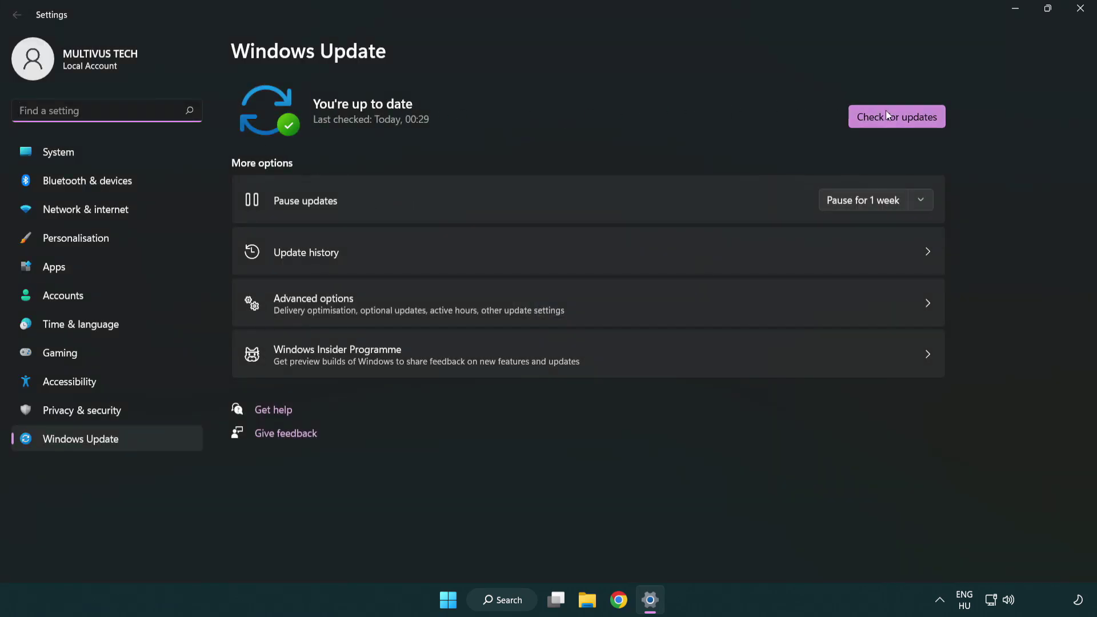
- Check for updates, see 'You're up to date', and close Settings
left_click(916, 126)
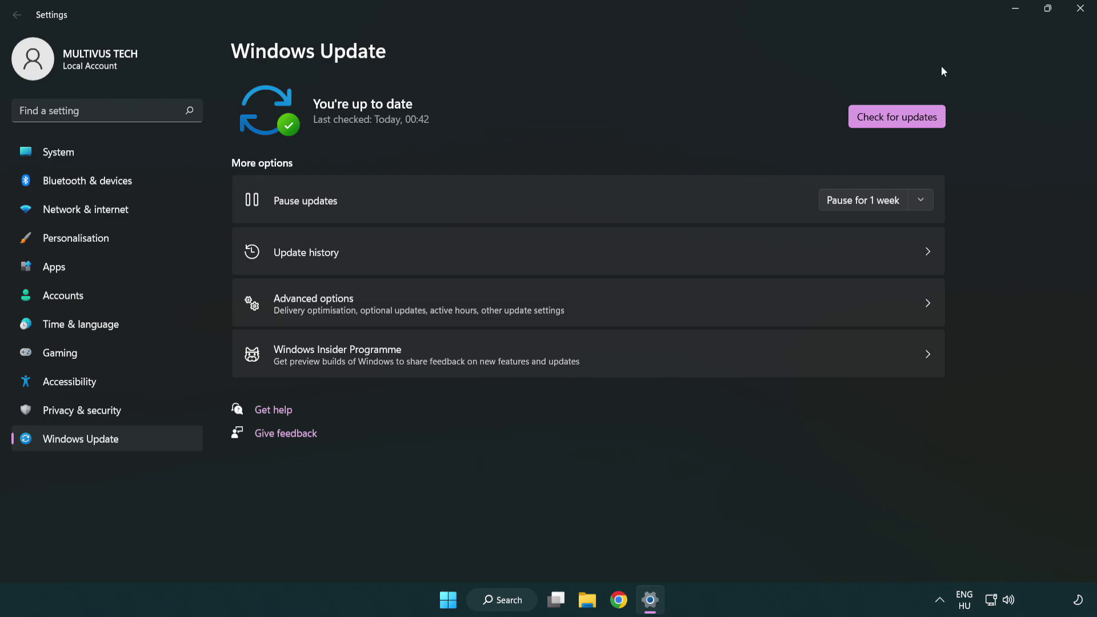
left_click(1076, 17)
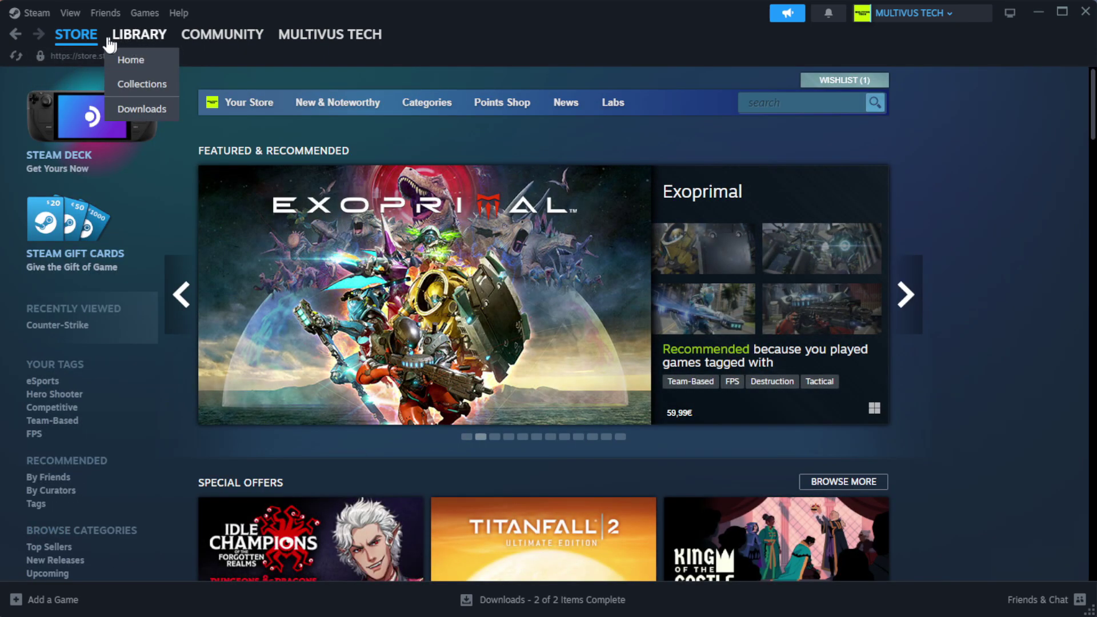
- Verify YOUR NOT WORKING GAME's files from its Installed Files properties in the Steam library
left_click(156, 62)
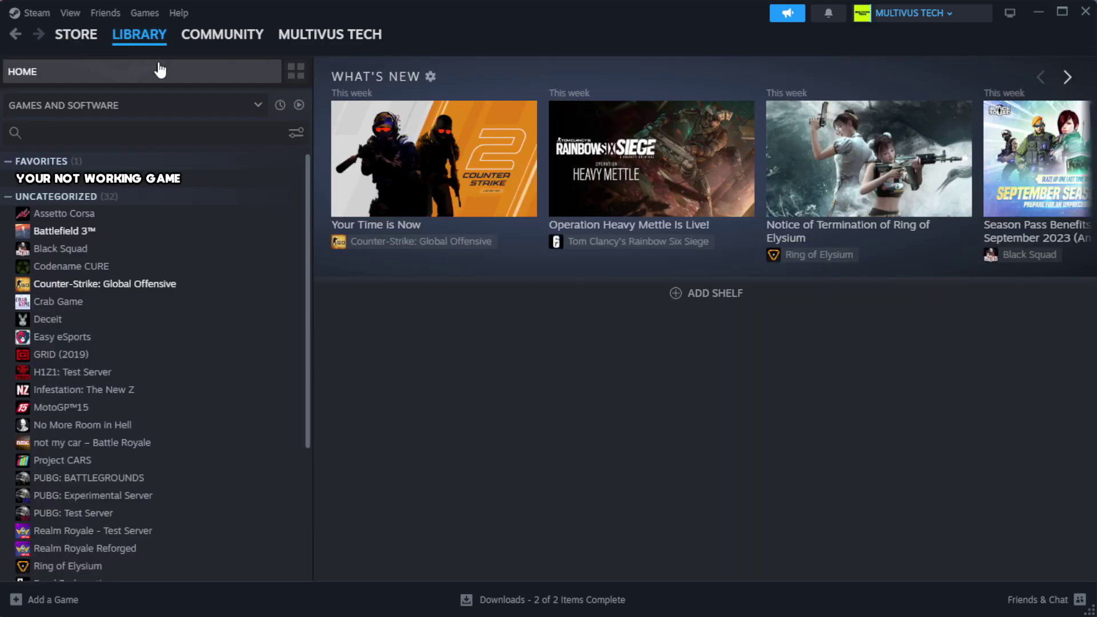
right_click(271, 182)
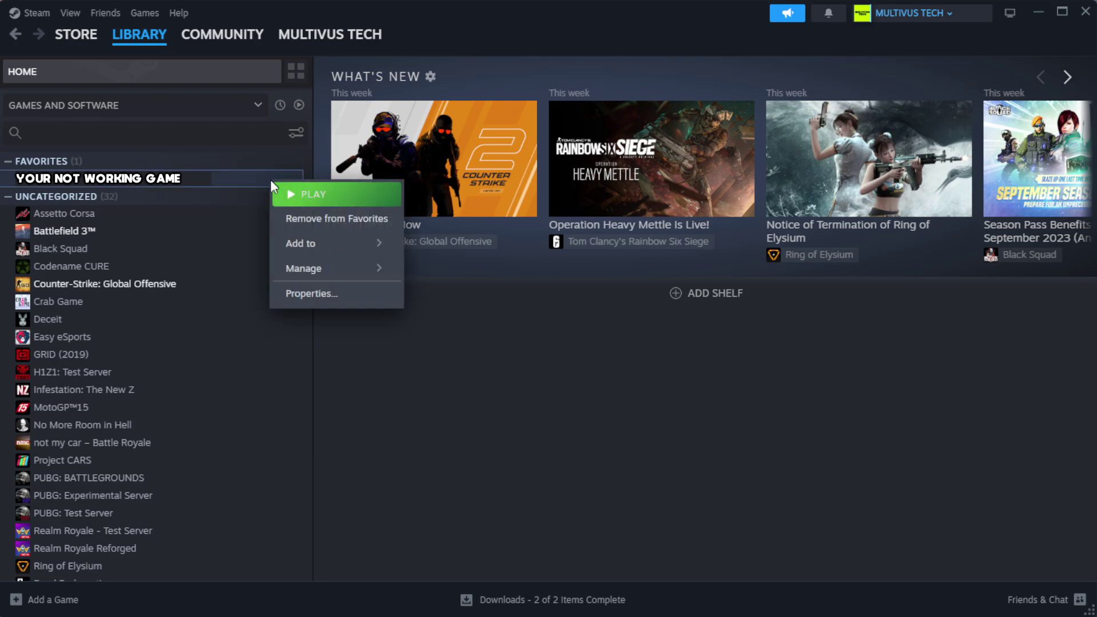
left_click(348, 303)
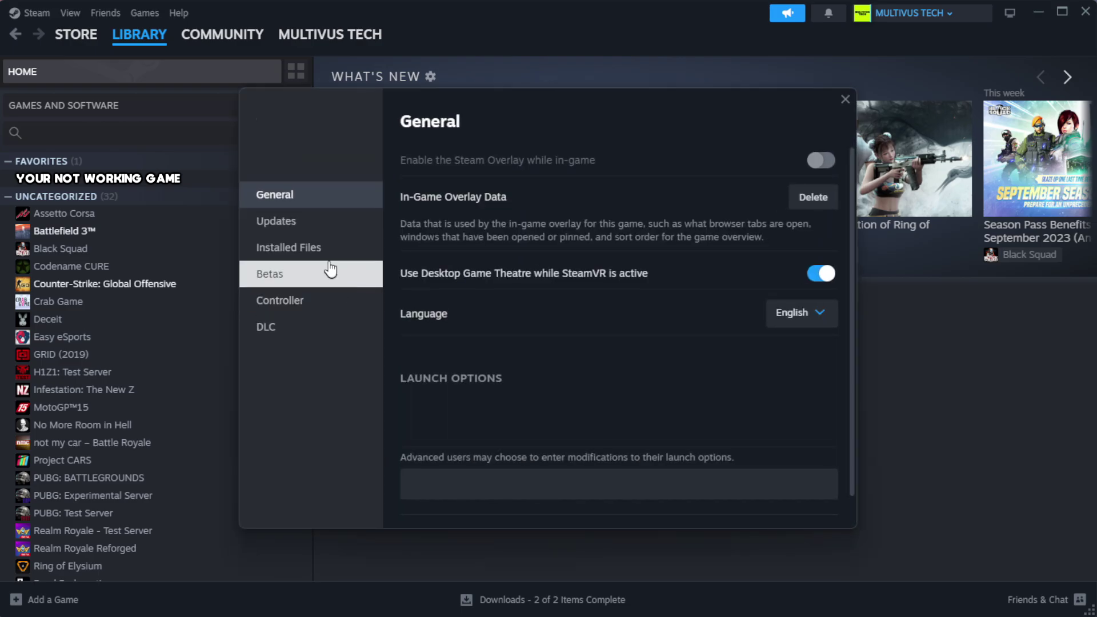
left_click(360, 261)
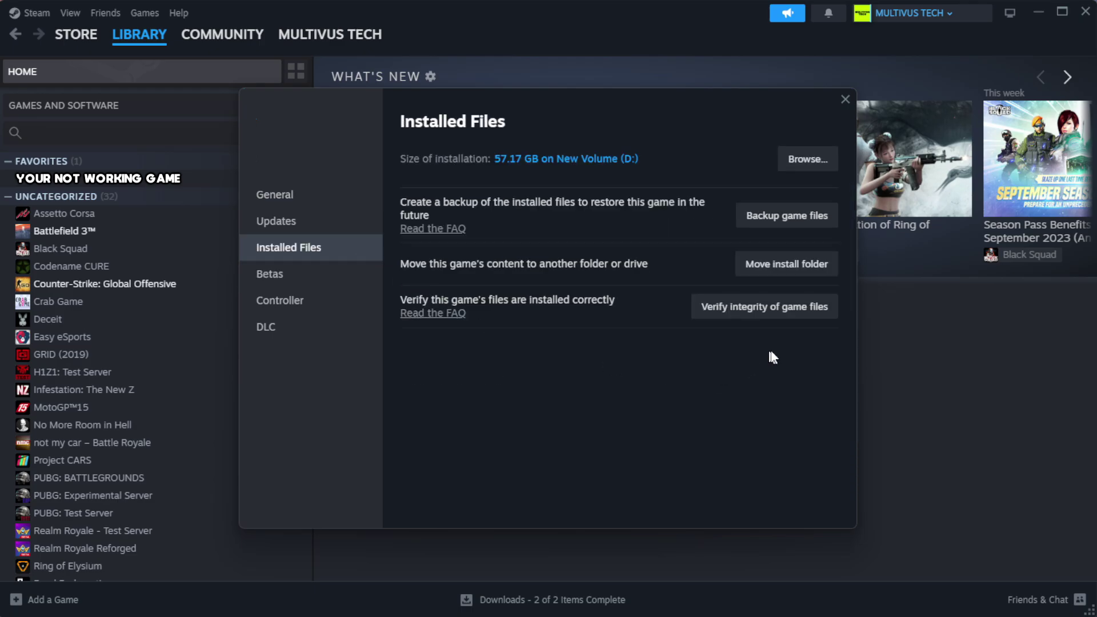
left_click(740, 309)
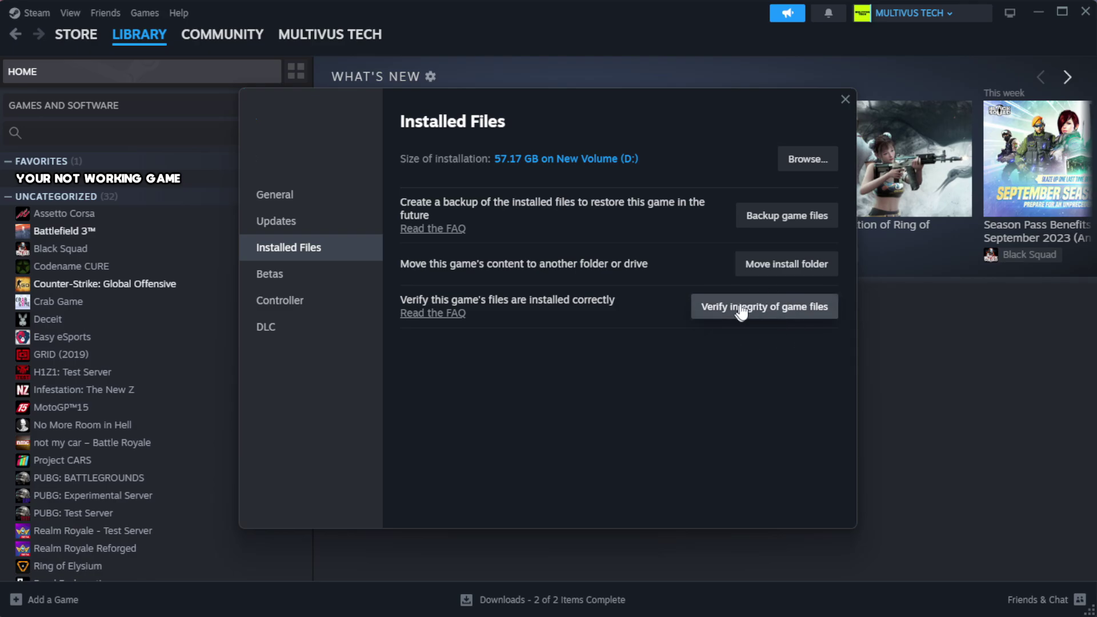
left_click(771, 314)
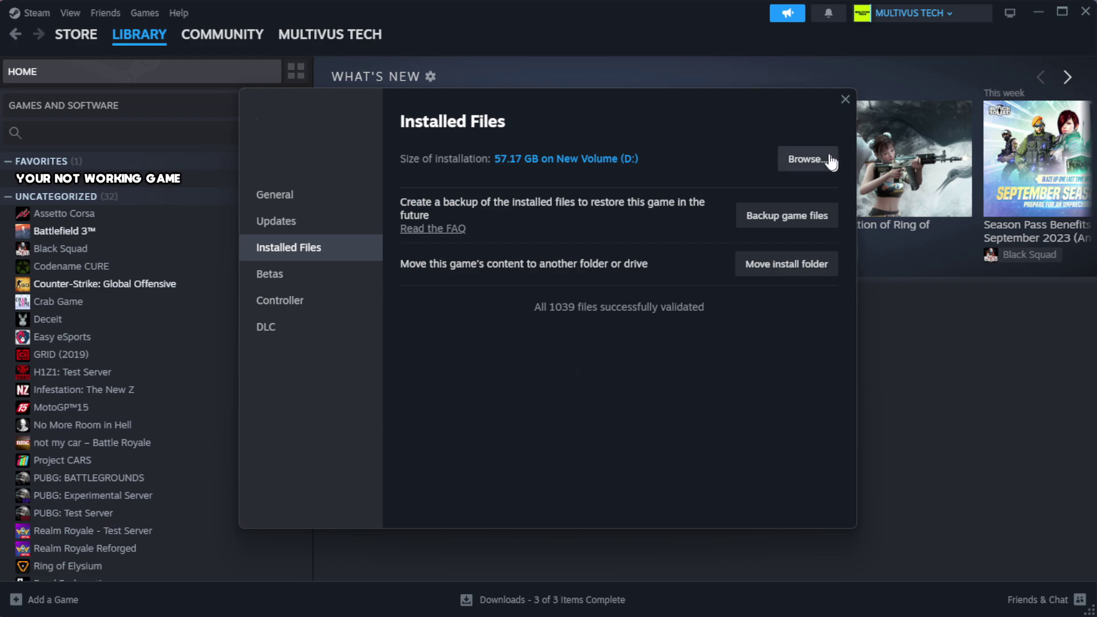
- Open the game's install folder and the YOUR NOT WORKING GAME shortcut's Properties
left_click(805, 160)
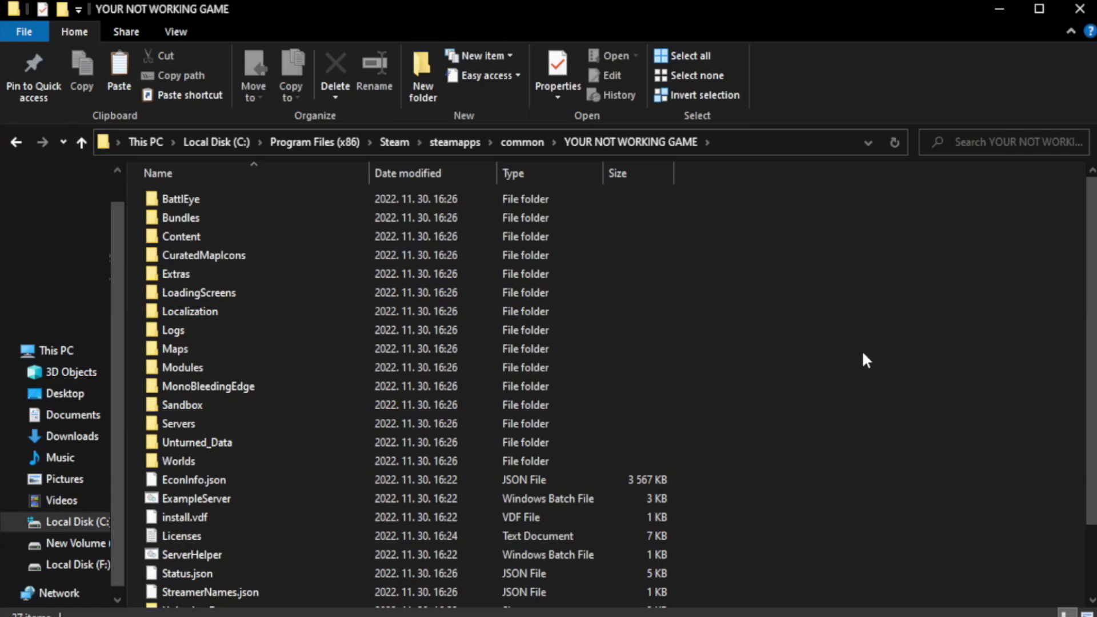
left_click_drag(1091, 343, 1091, 411)
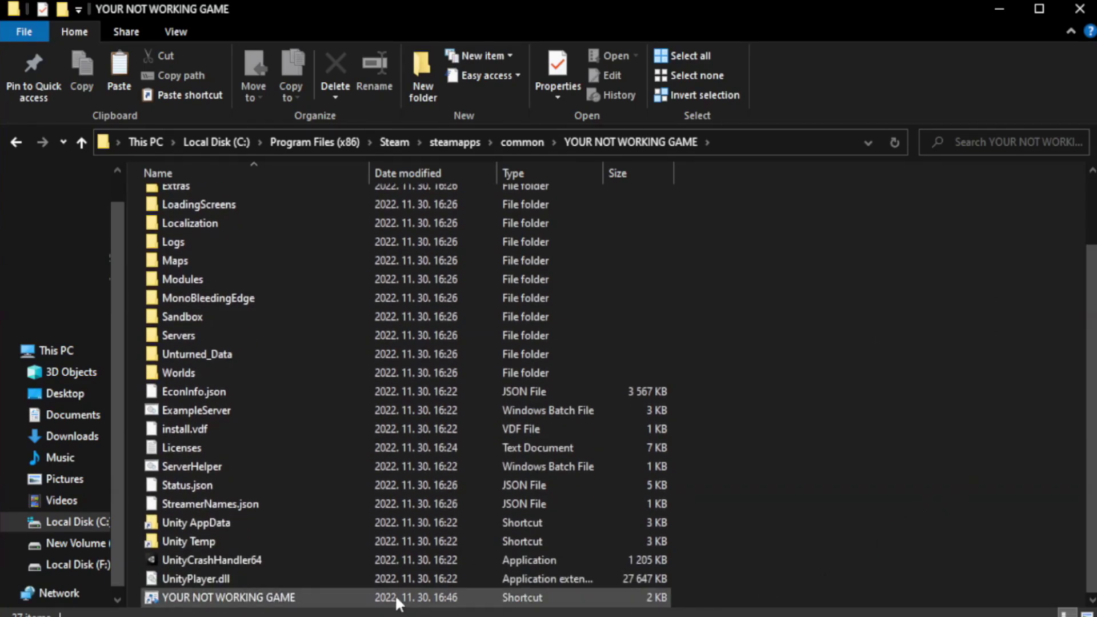
left_click(395, 598)
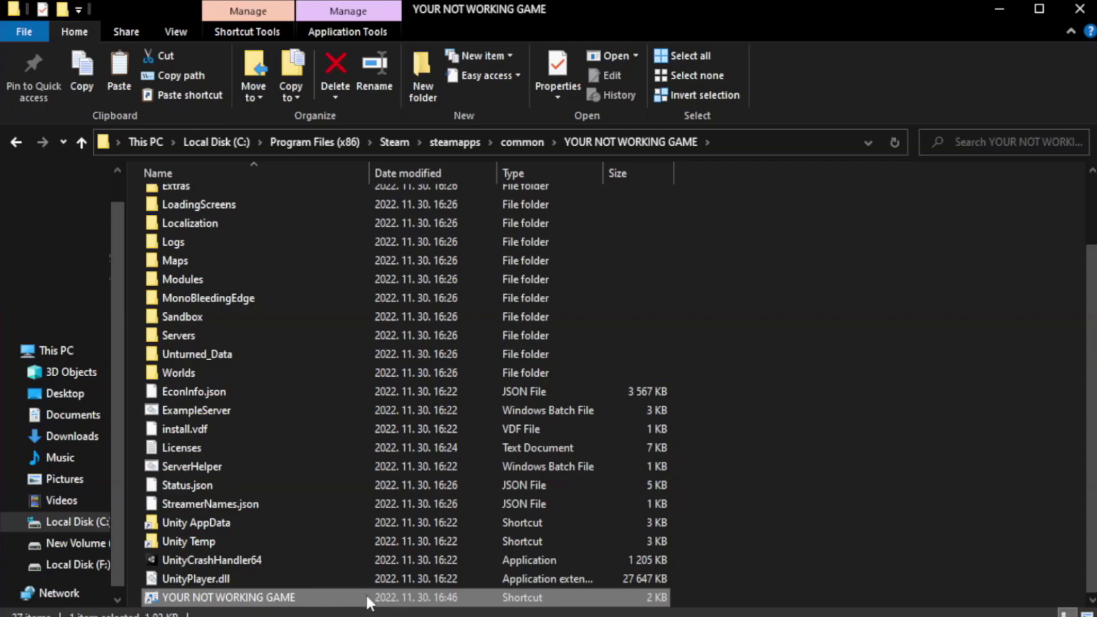
right_click(366, 595)
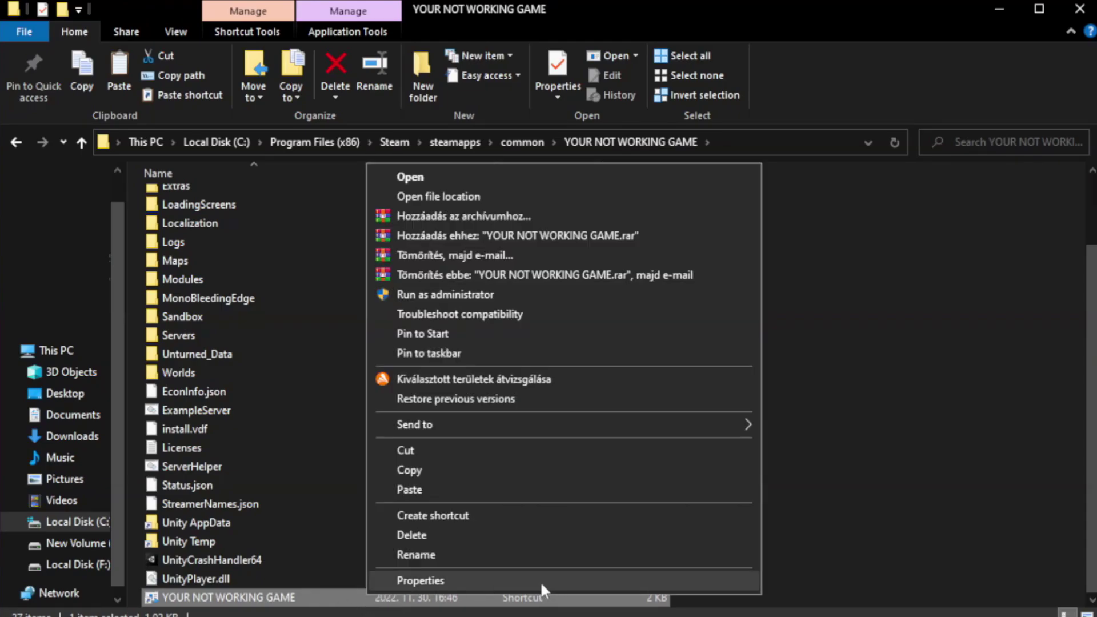
left_click(559, 579)
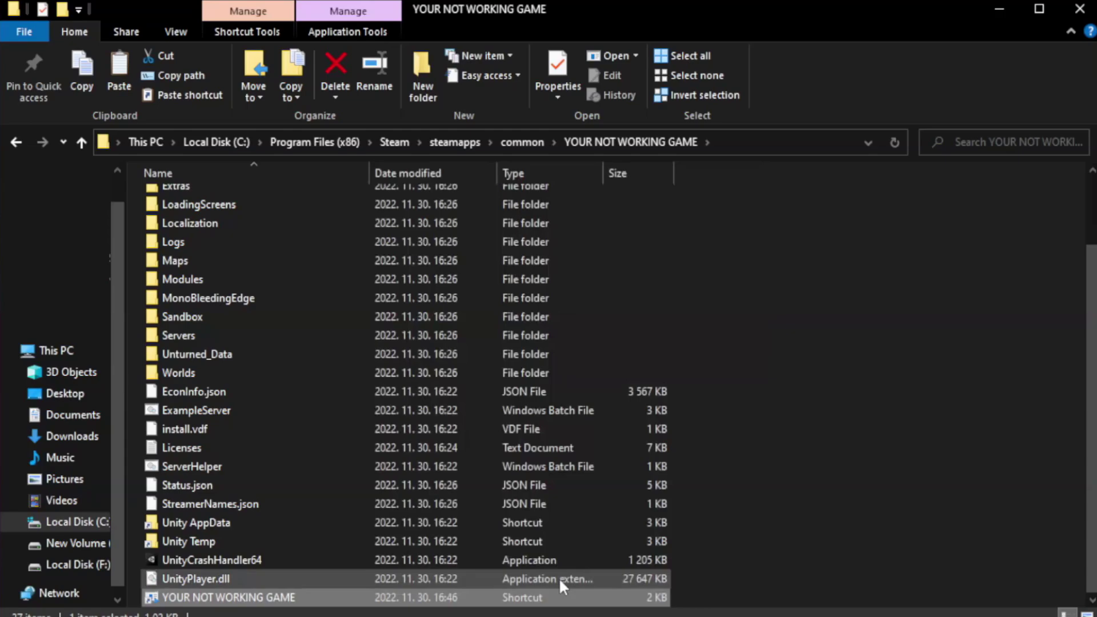
- Set the shortcut to Windows 8 compatibility mode, run as administrator, and save
left_click_drag(548, 308, 551, 112)
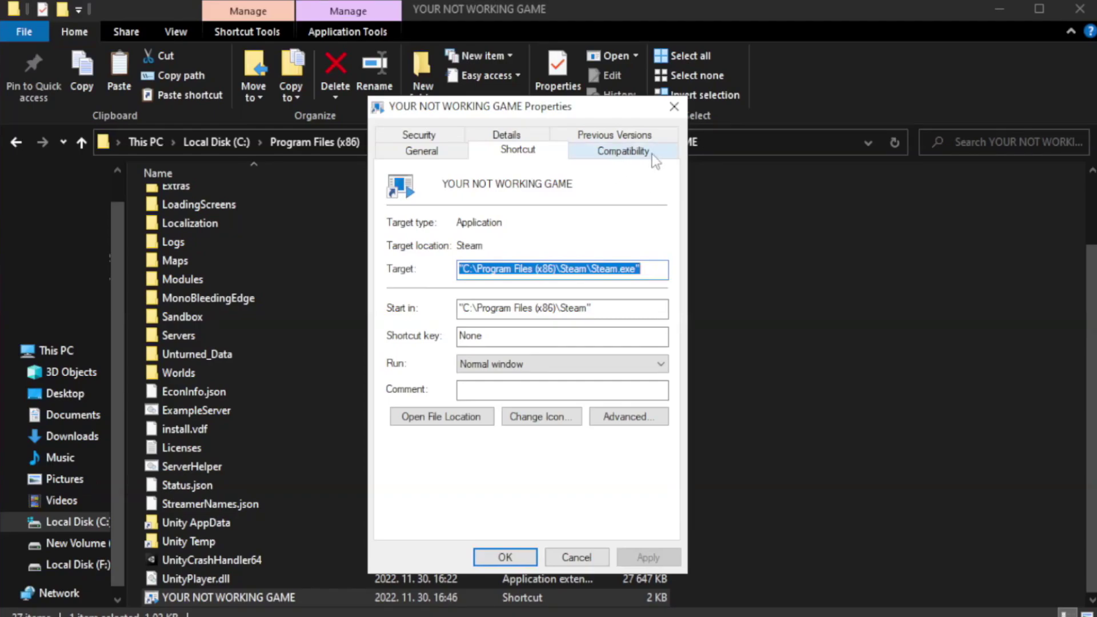
left_click(618, 155)
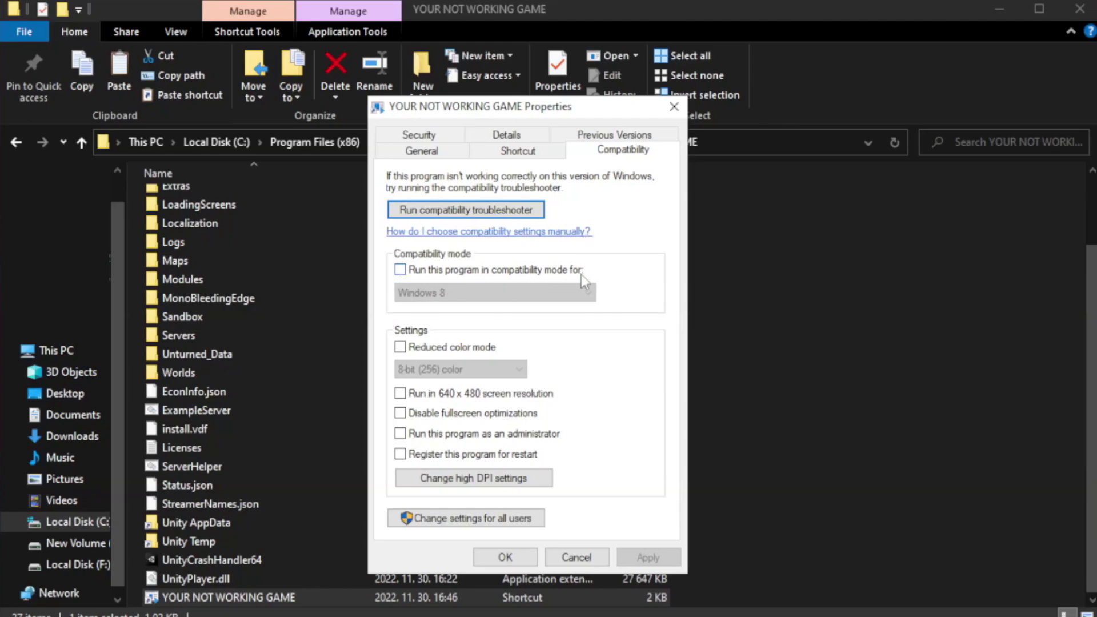
left_click(434, 268)
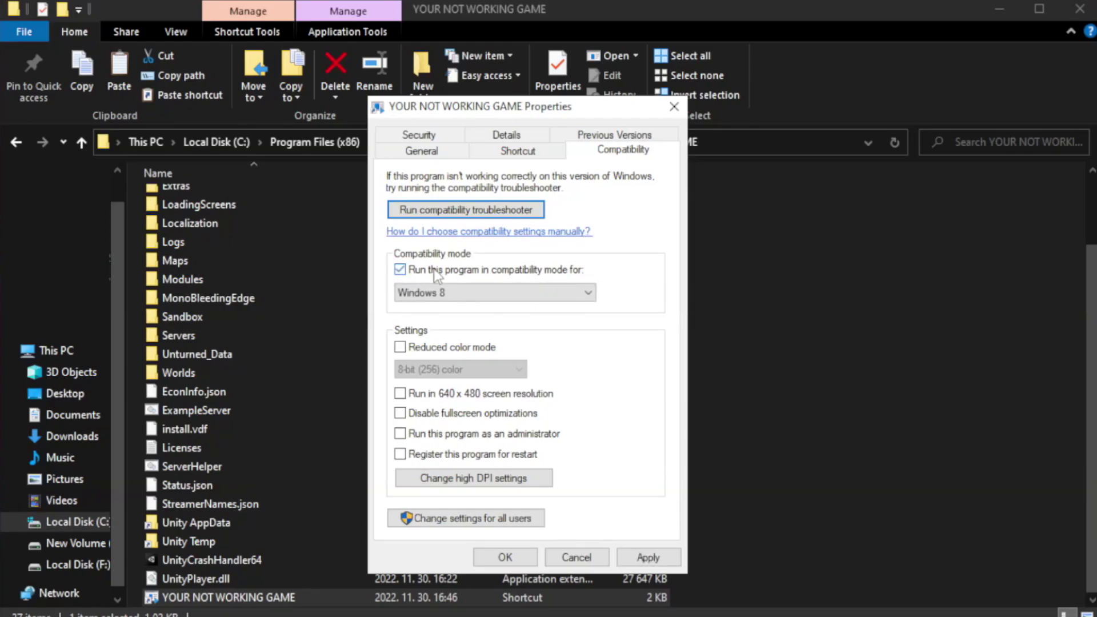
left_click(483, 290)
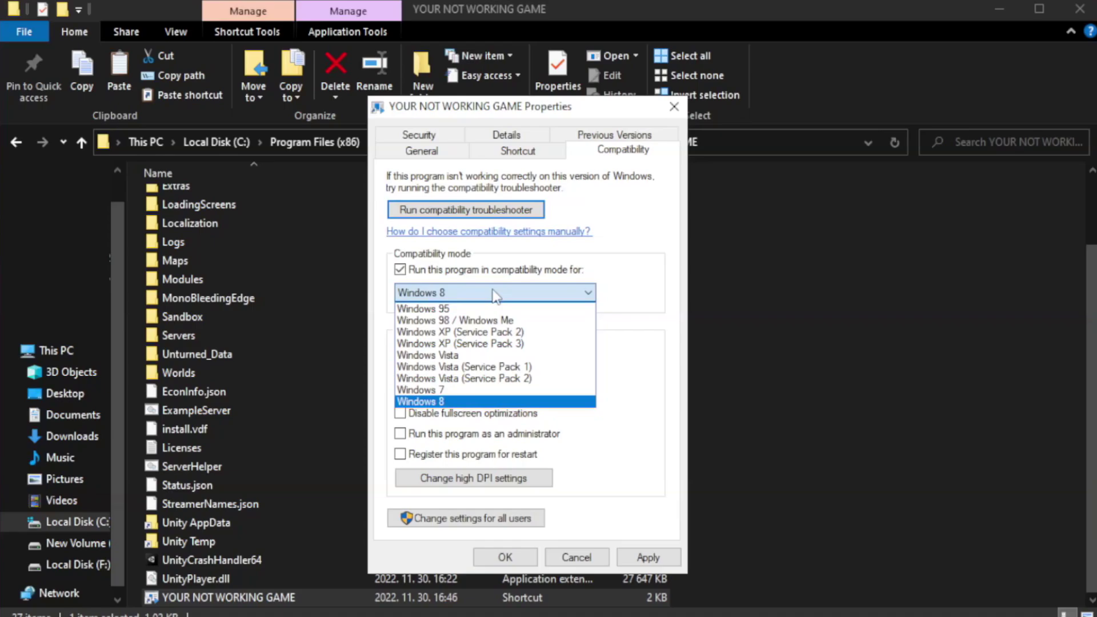
left_click(465, 402)
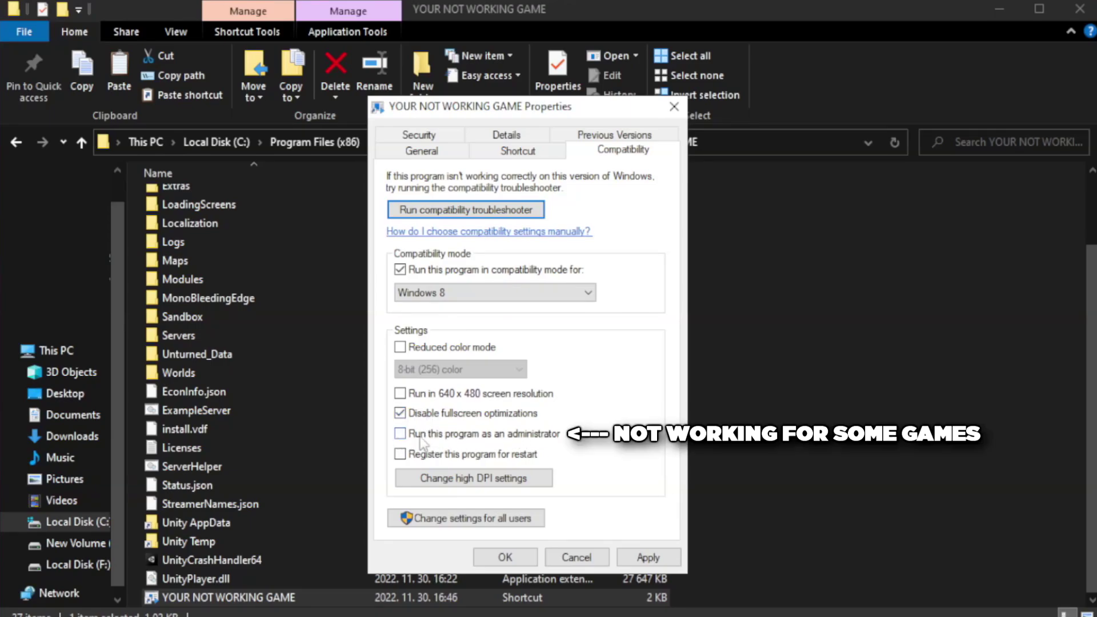
left_click(431, 441)
left_click(648, 558)
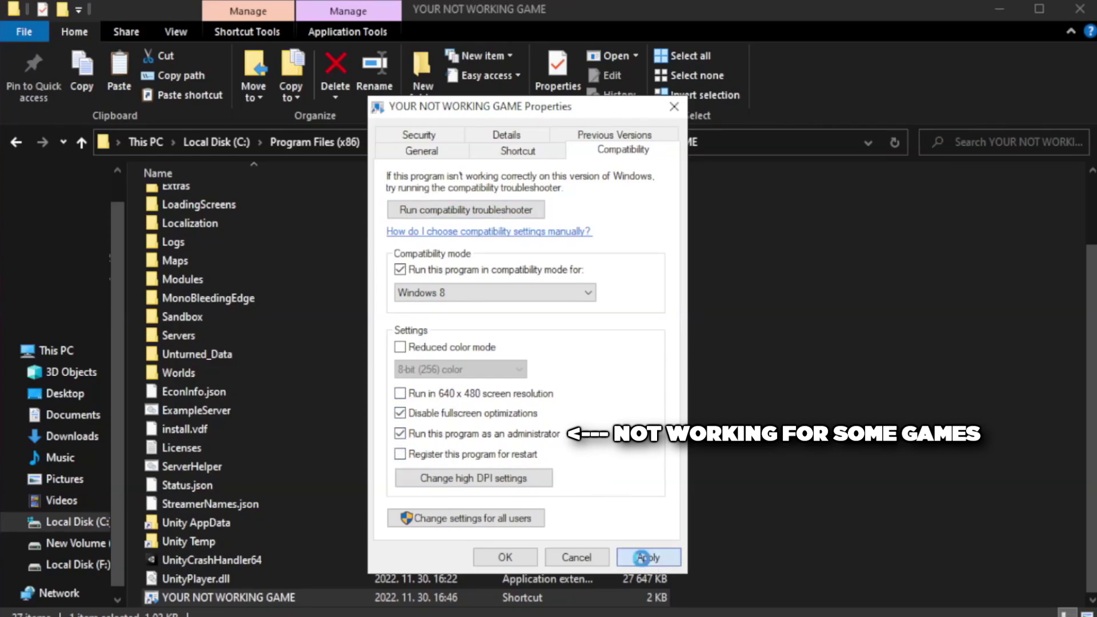
left_click(504, 558)
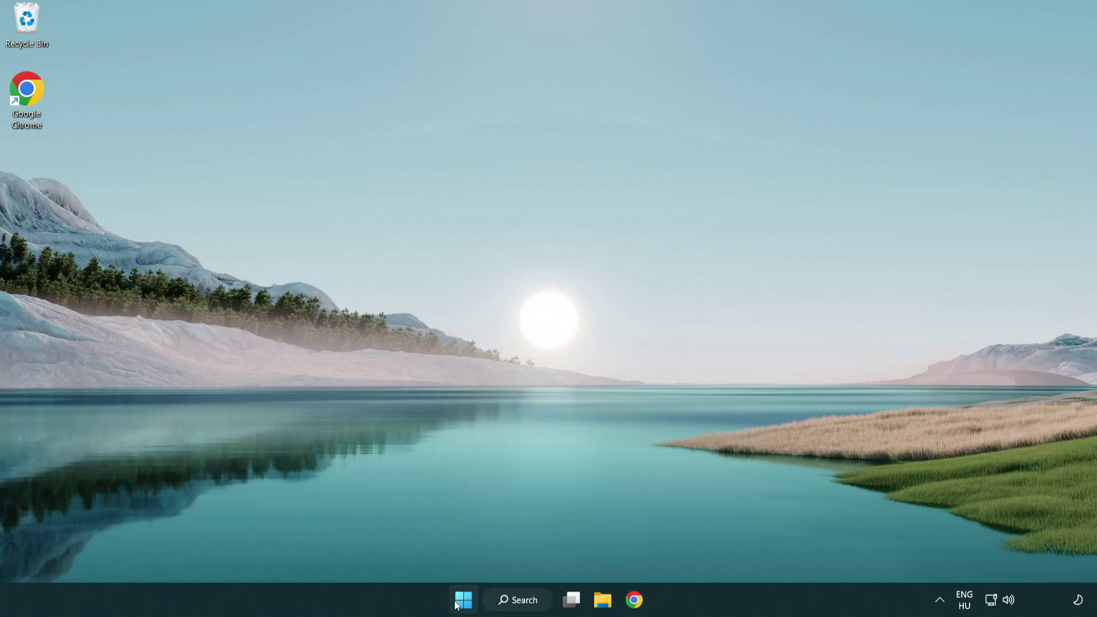
- Open Task Manager's startup apps and disable Terminal and Phone Link
right_click(464, 604)
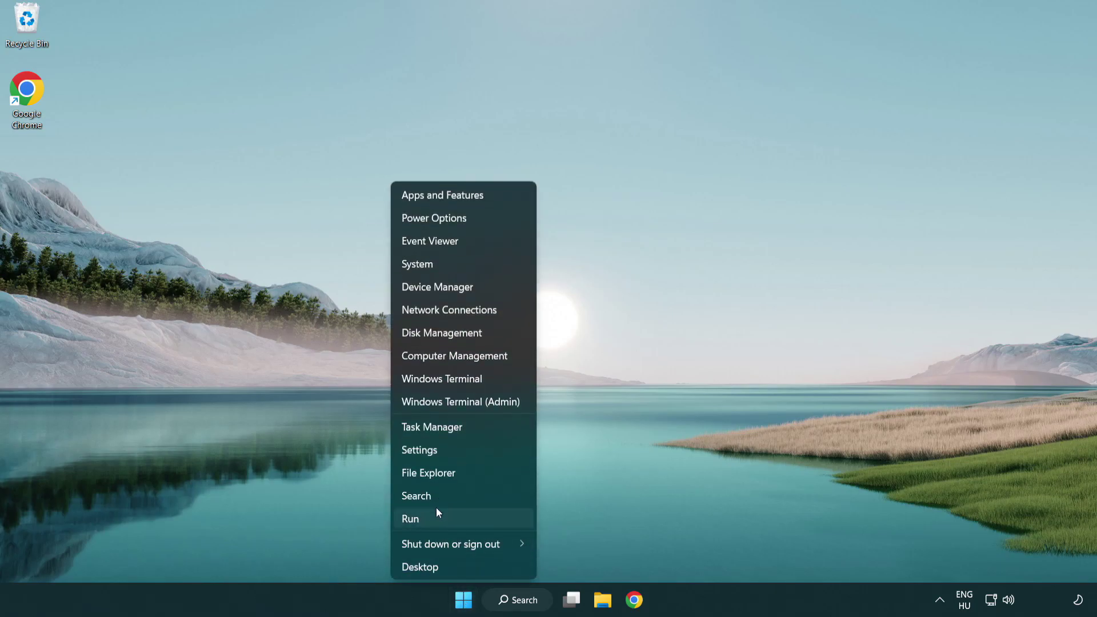
left_click(485, 428)
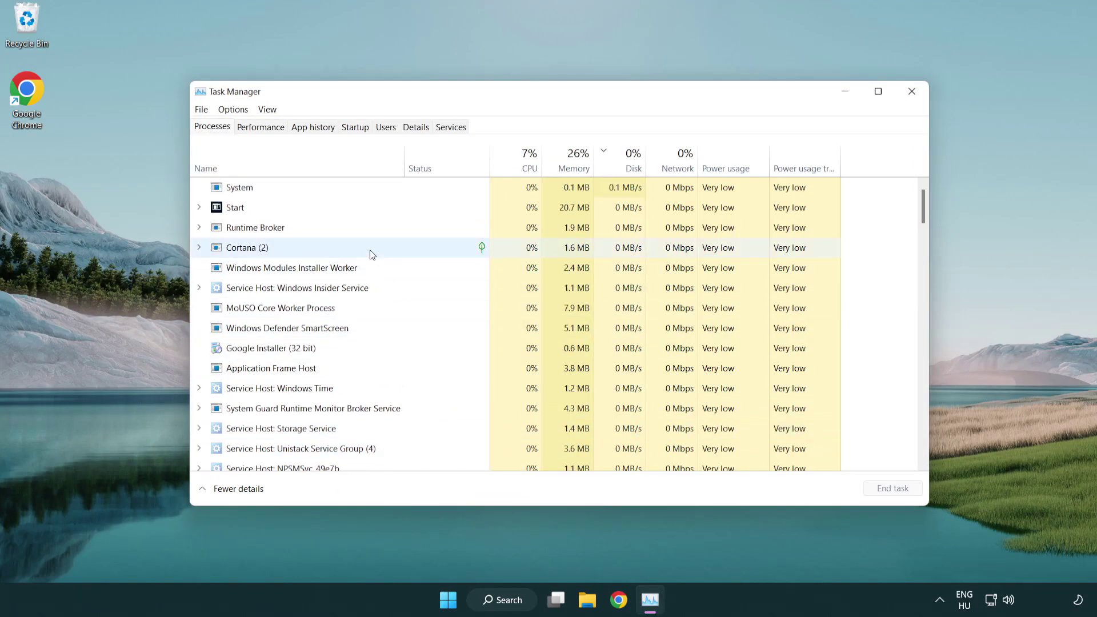
left_click(358, 130)
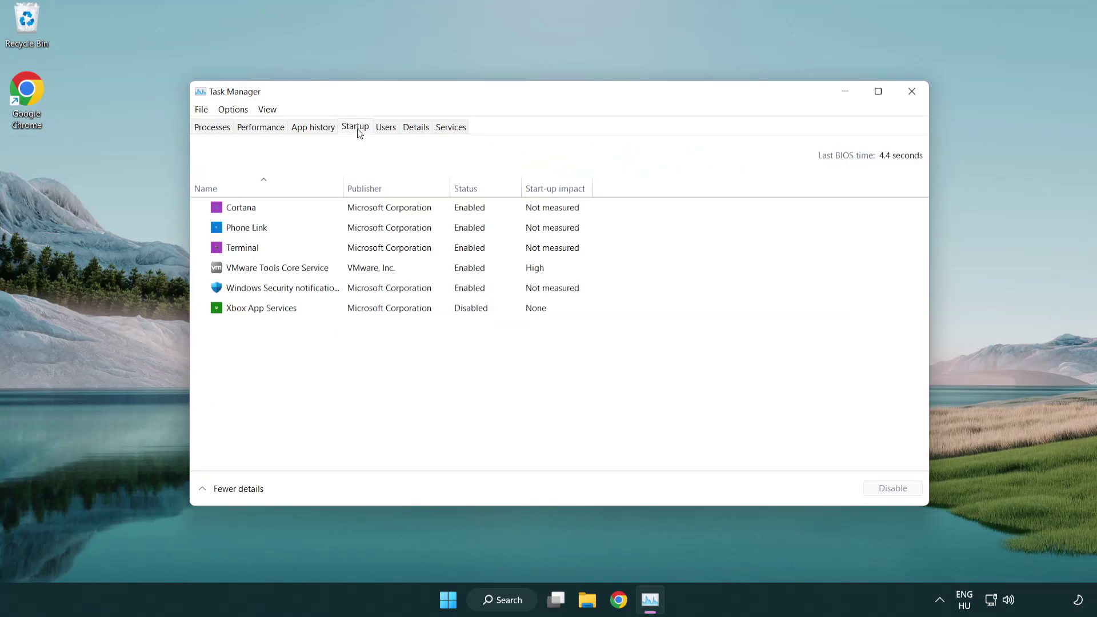
left_click(359, 250)
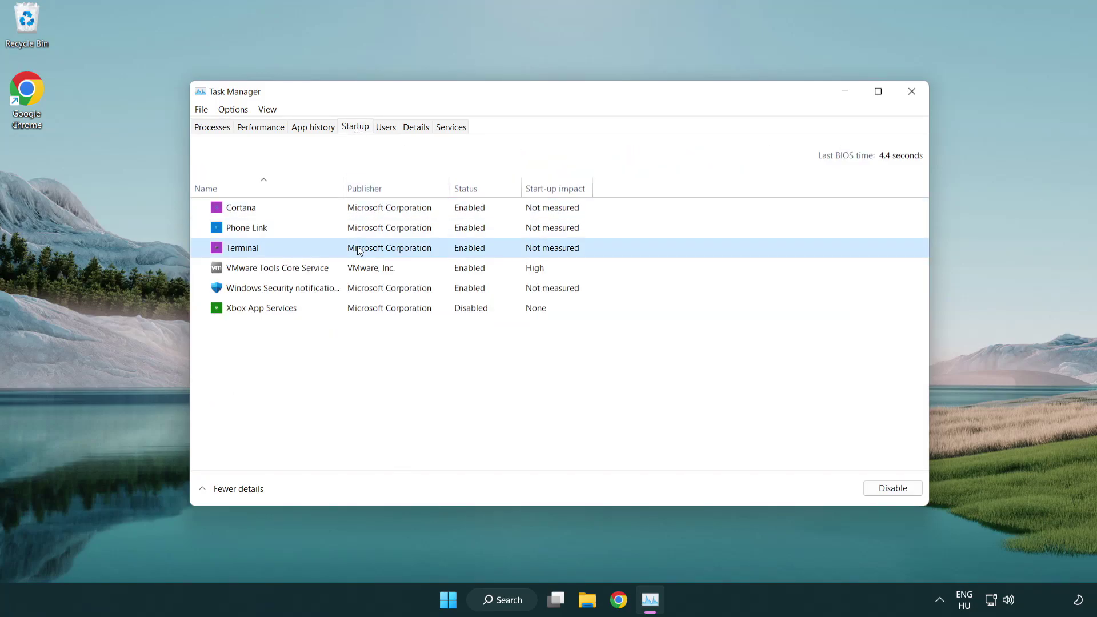
left_click(880, 488)
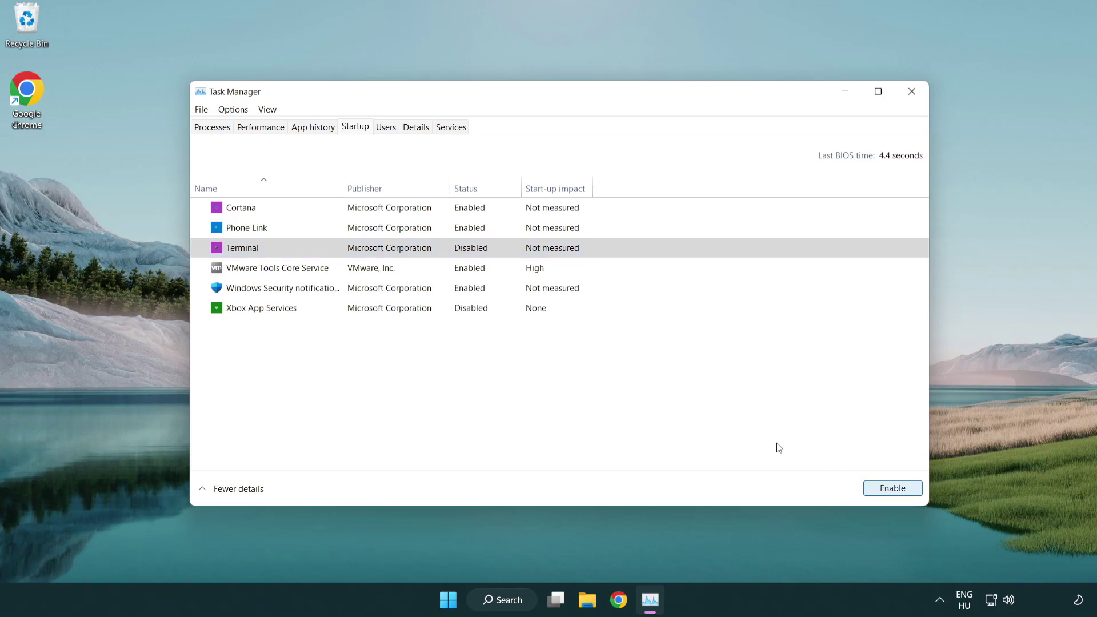
left_click(457, 231)
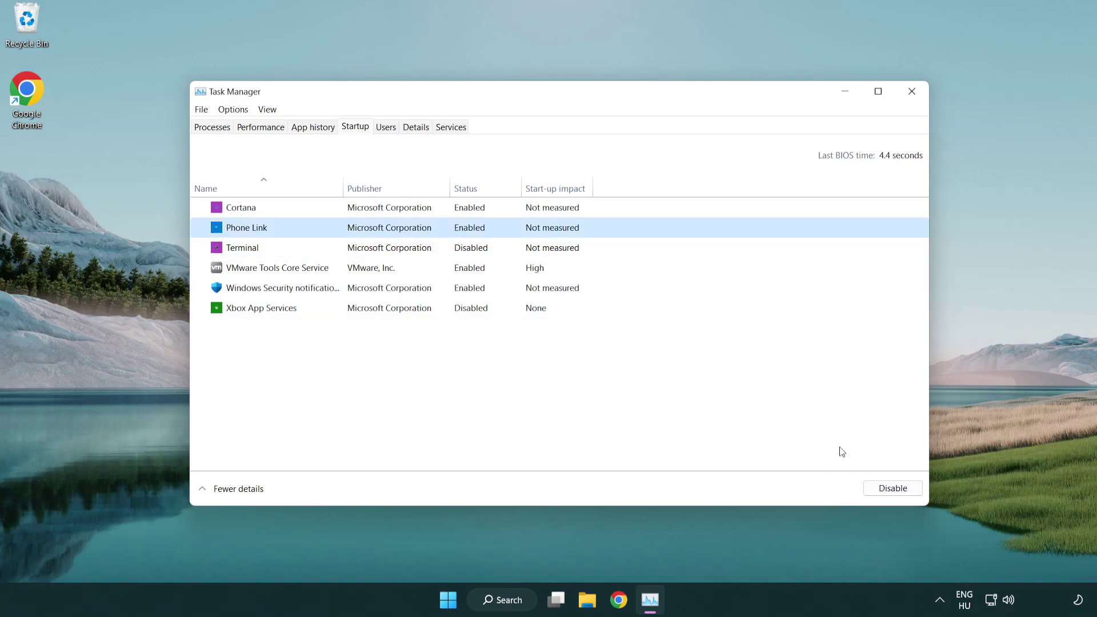
left_click(891, 488)
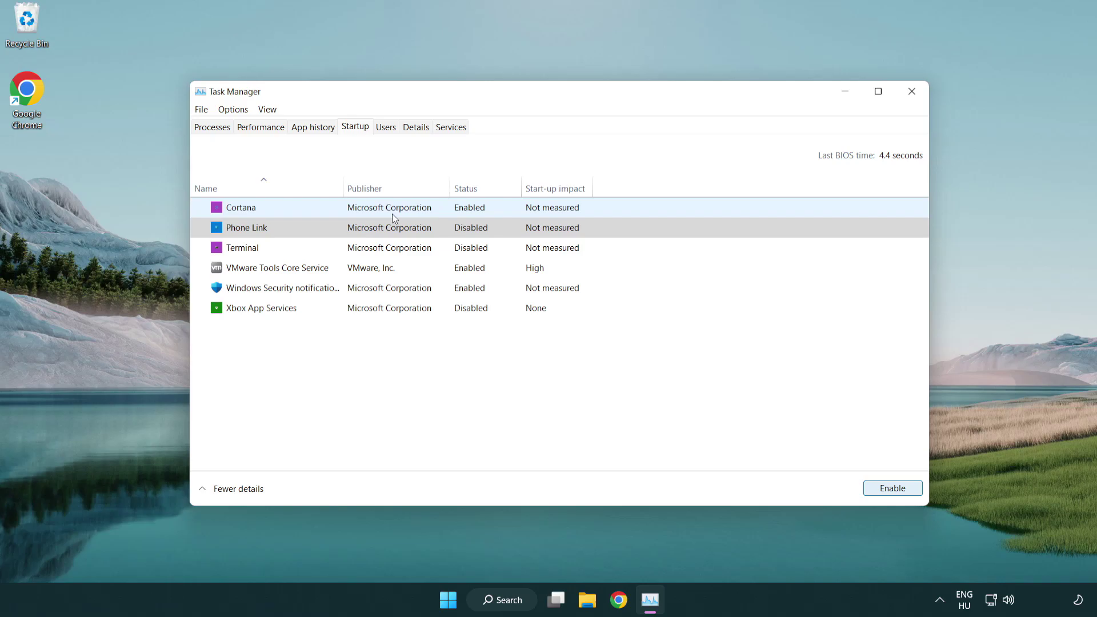
- Disable Cortana and Windows Security notifications at startup, then close Task Manager
left_click(392, 213)
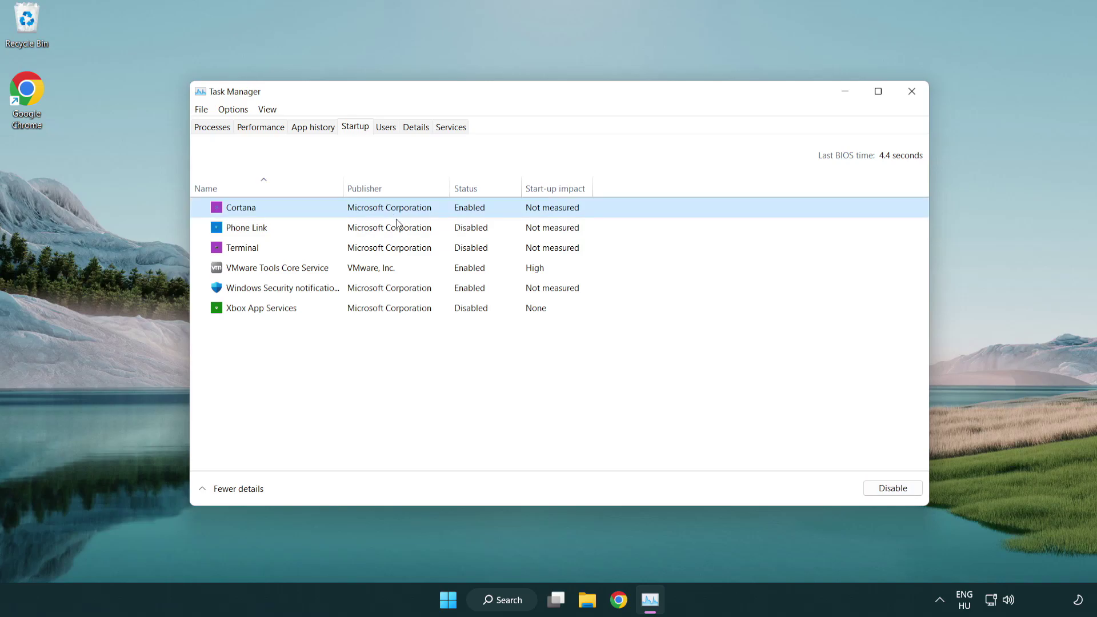
left_click(869, 485)
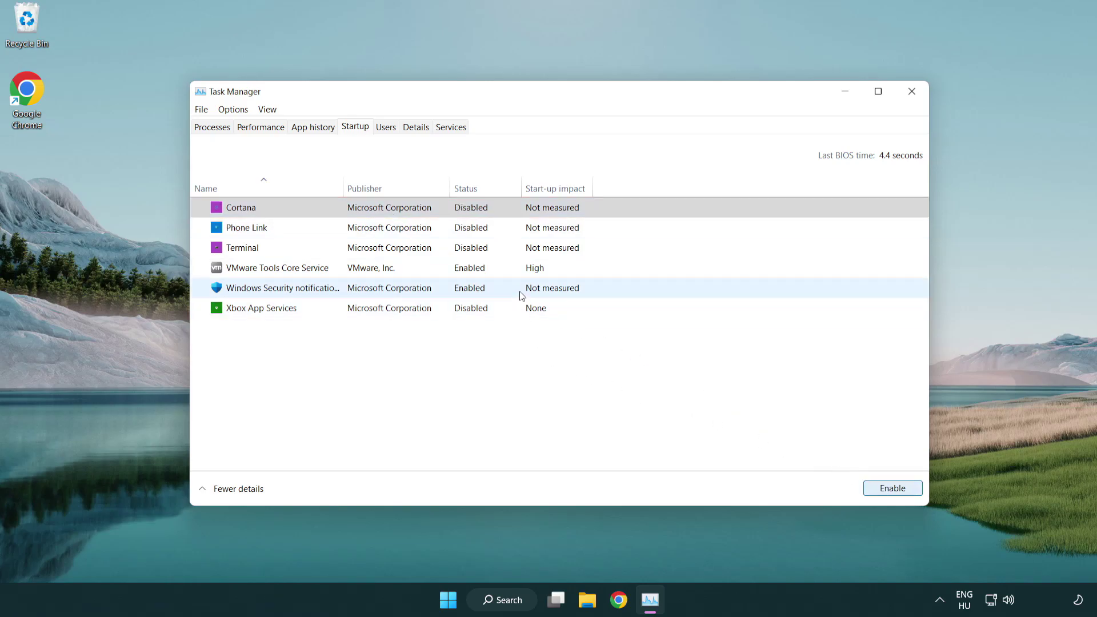
left_click(521, 295)
left_click(865, 485)
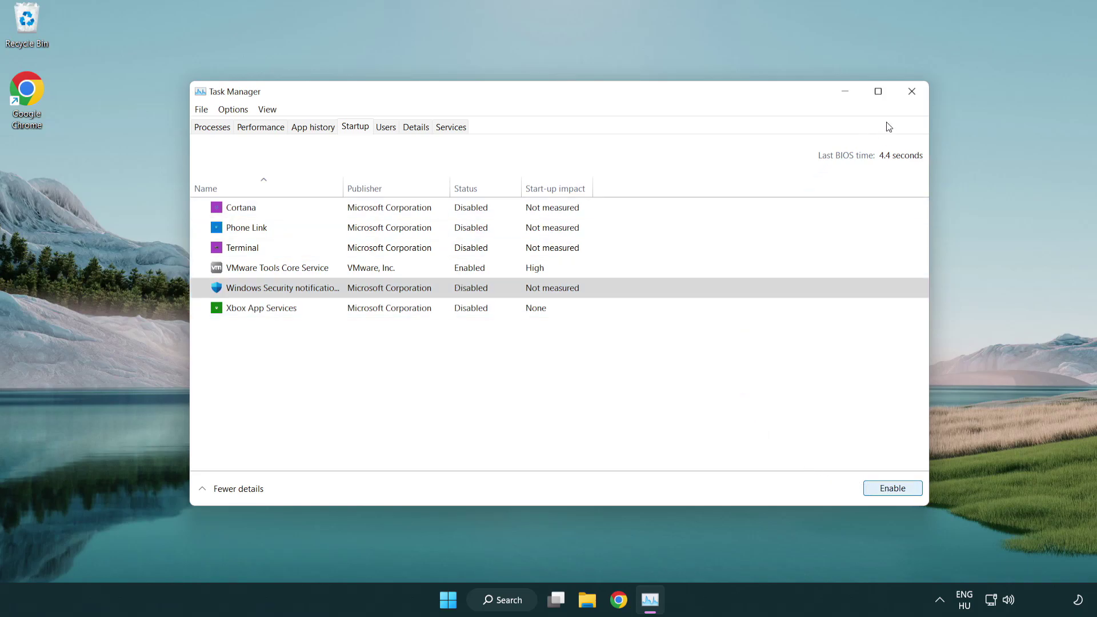
left_click(915, 99)
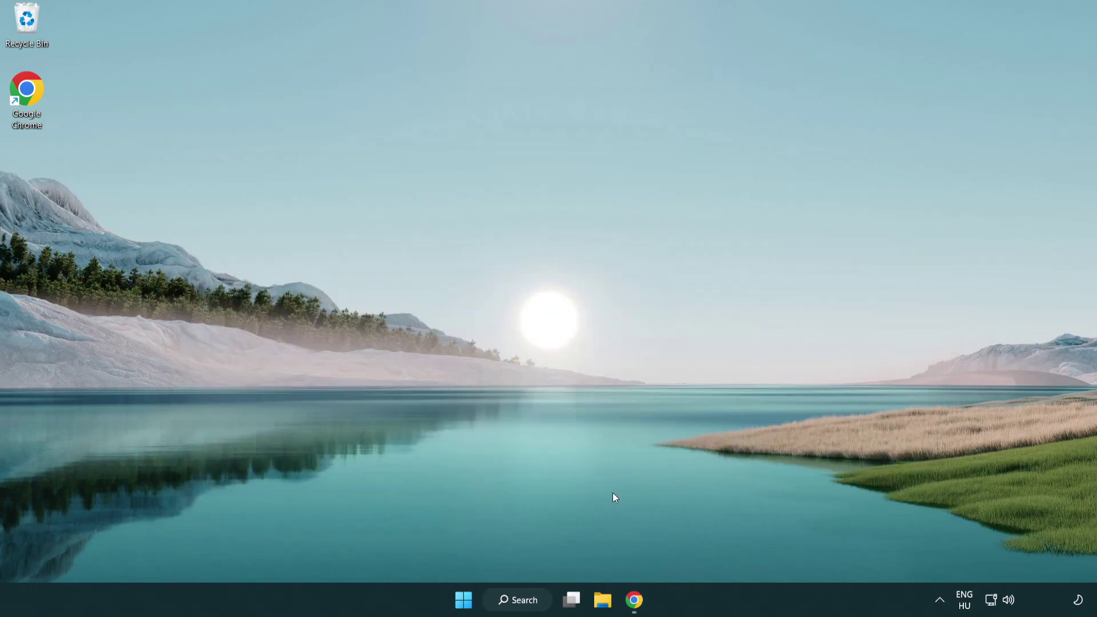
- Download dxwebsetup.exe from Microsoft's DirectX End-User Runtime Web Installer page in Chrome
left_click(635, 600)
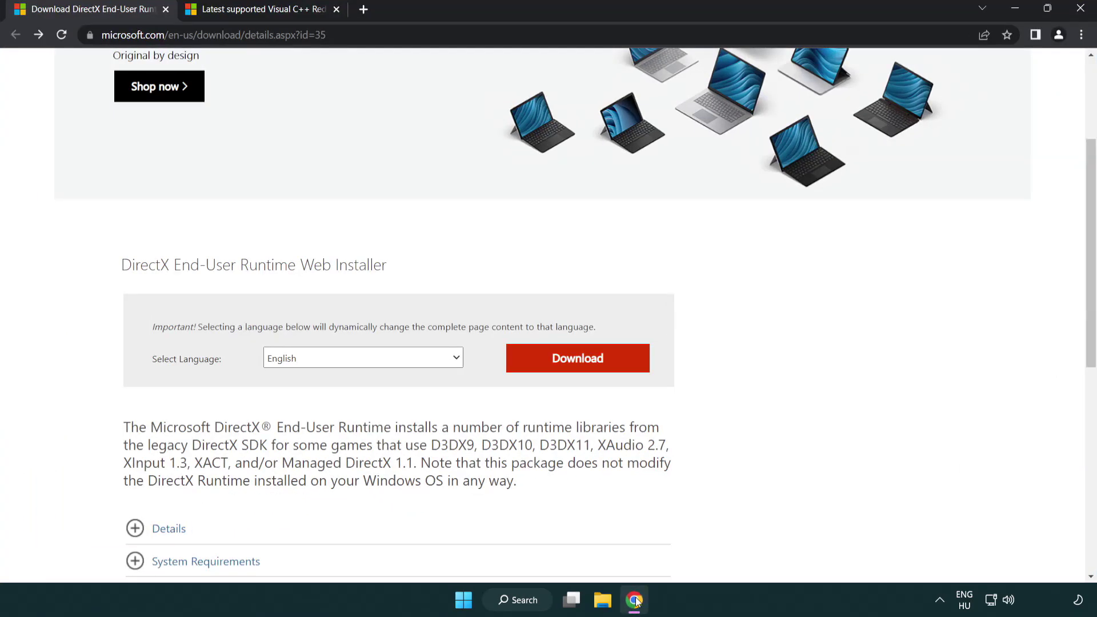
scroll(471, 510, "up", 5)
left_click(85, 33)
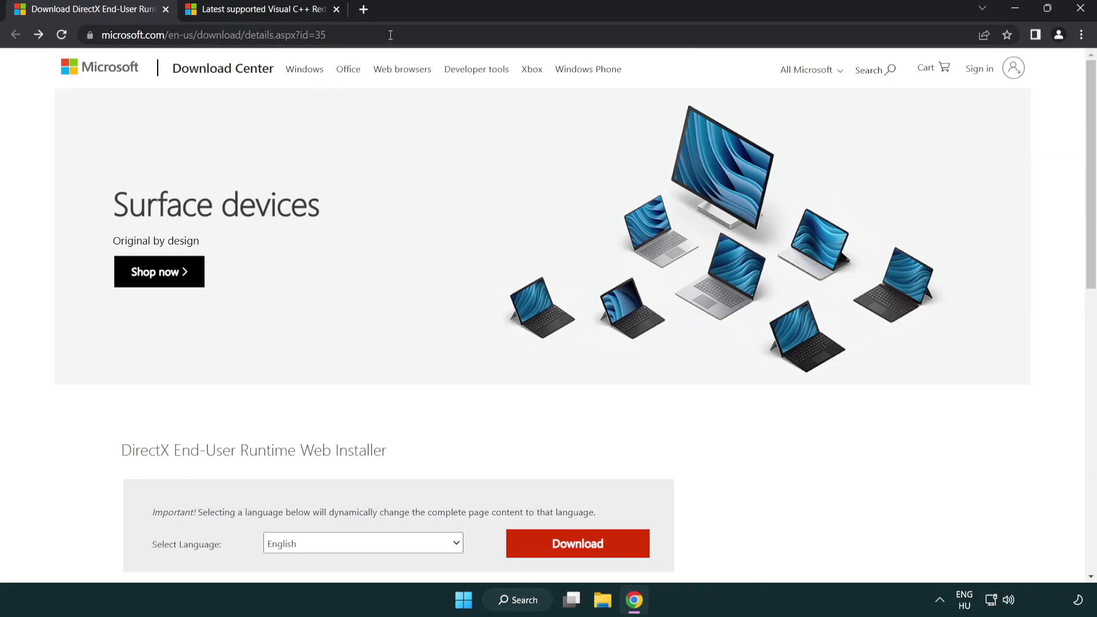
left_click(1049, 249)
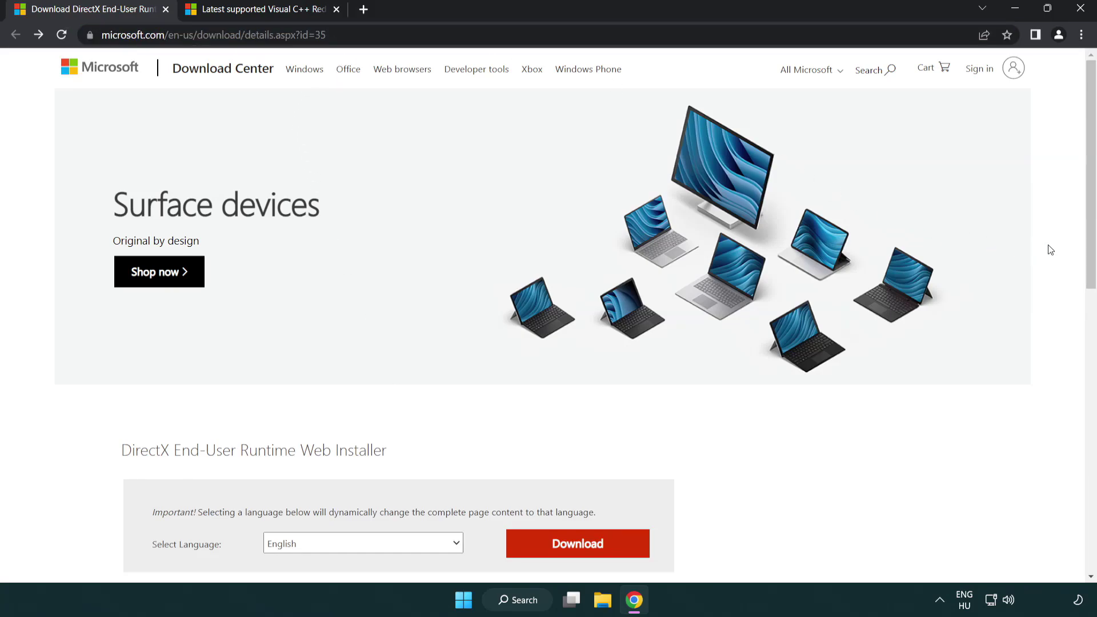
scroll(1078, 249, "down", 3)
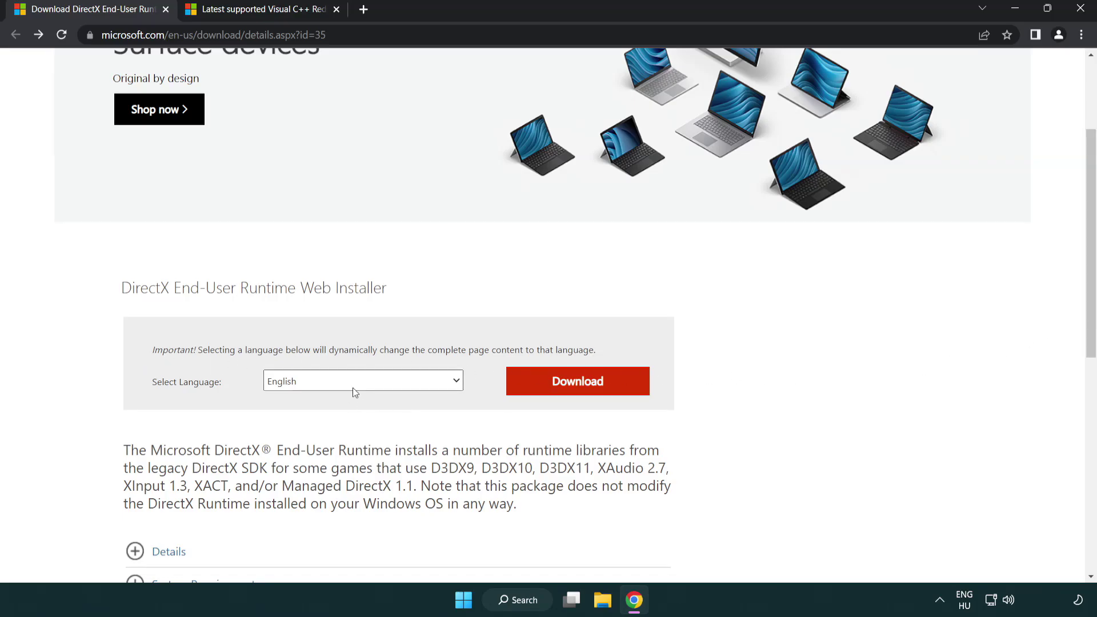
left_click(583, 393)
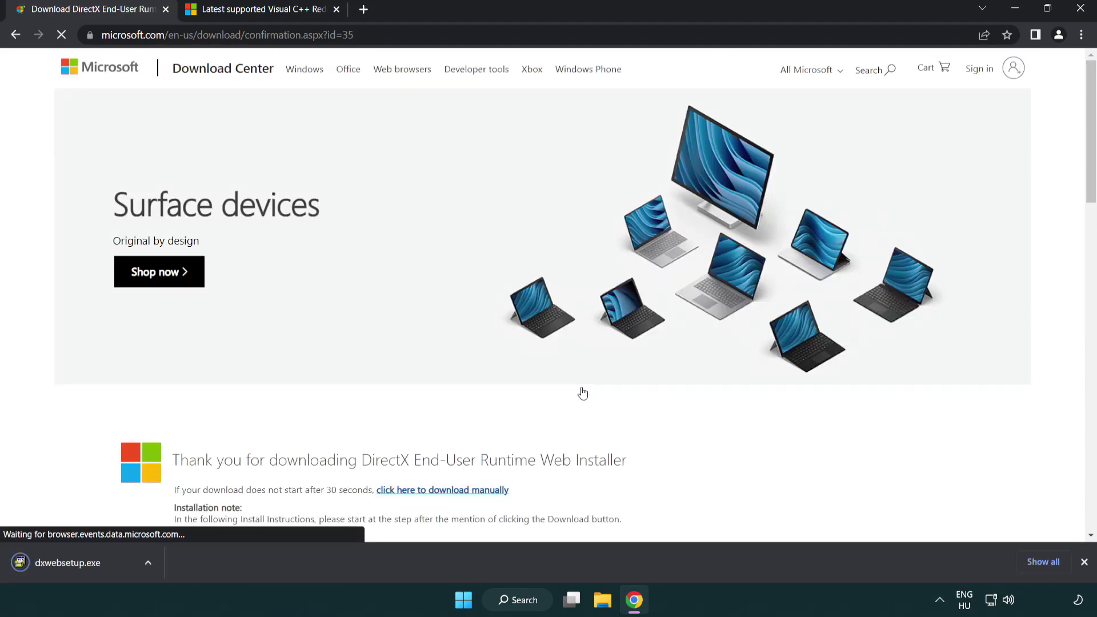
- Run dxwebsetup.exe, accept the license, decline the Bing Bar, and finish setup
left_click(71, 565)
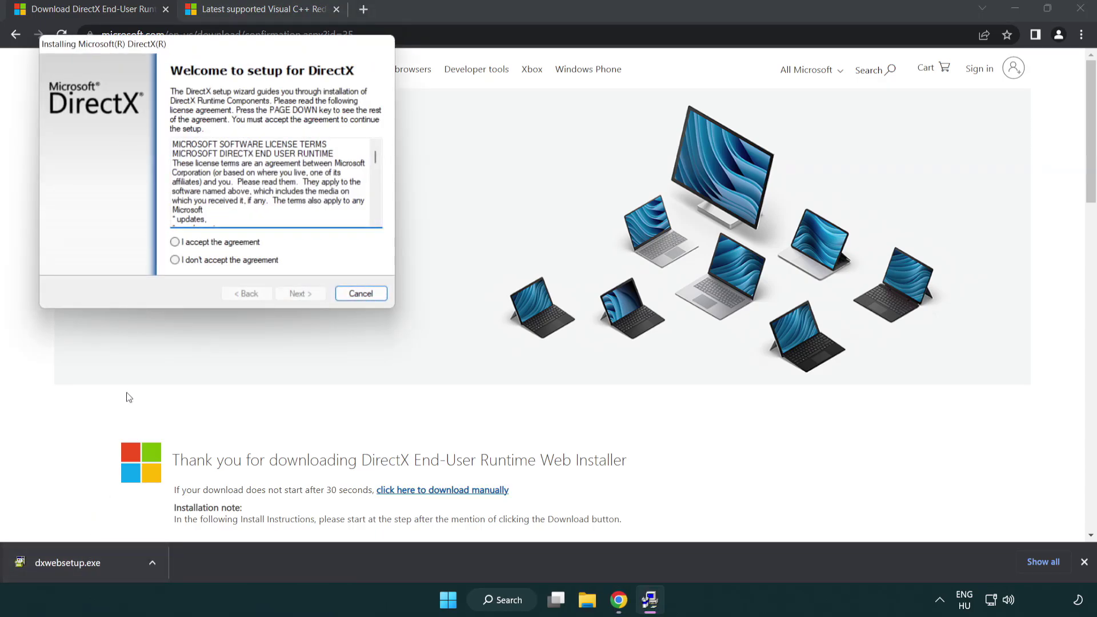
left_click_drag(167, 49, 483, 172)
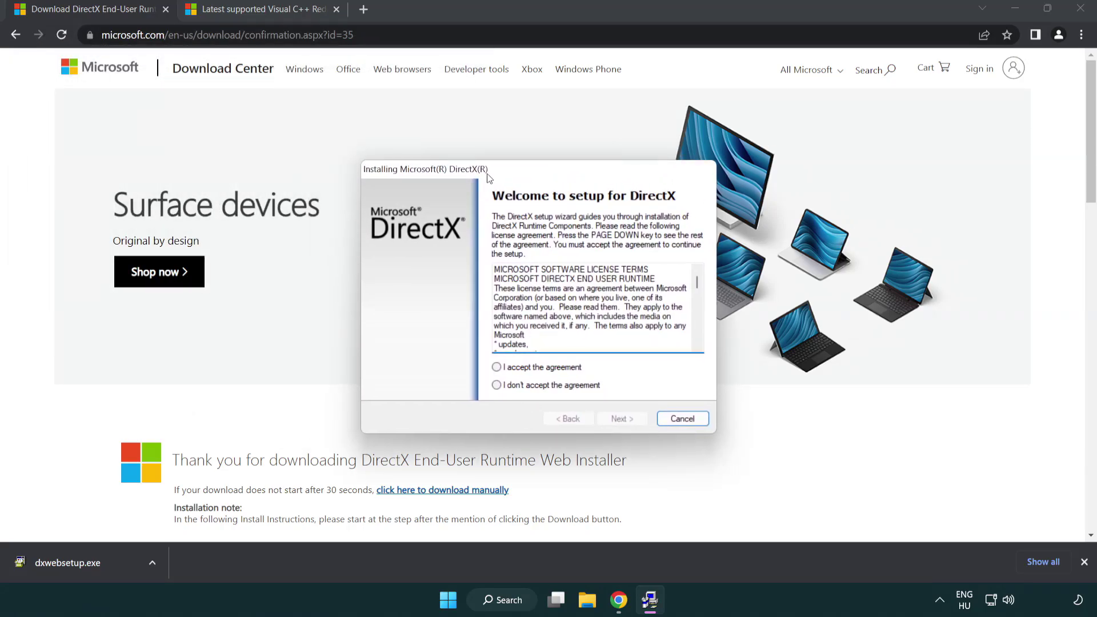
left_click_drag(691, 278, 691, 330)
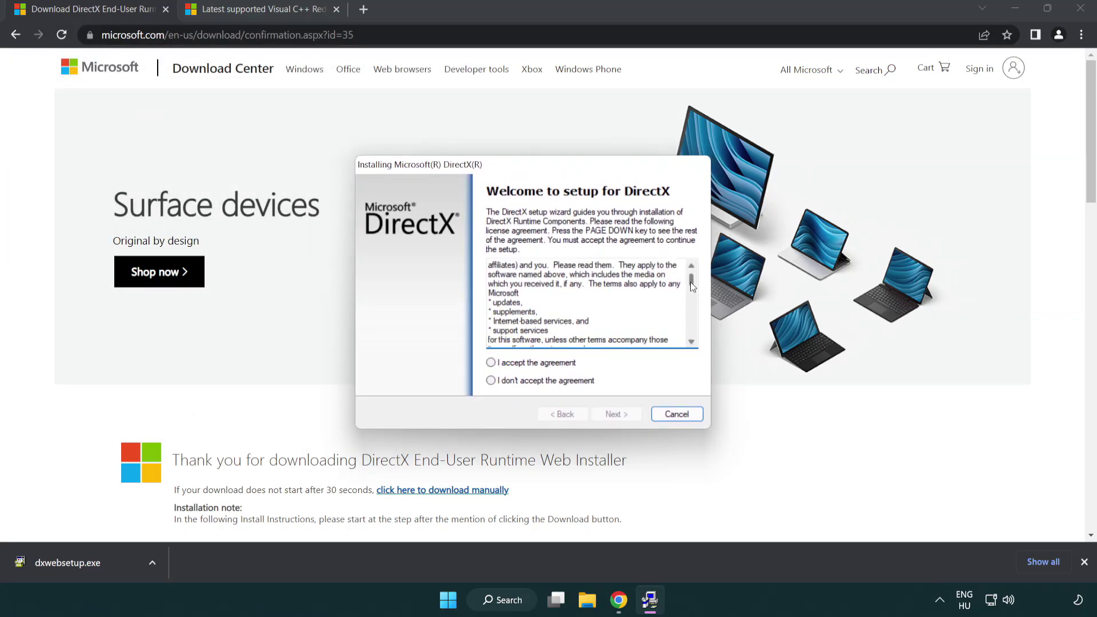
left_click(491, 362)
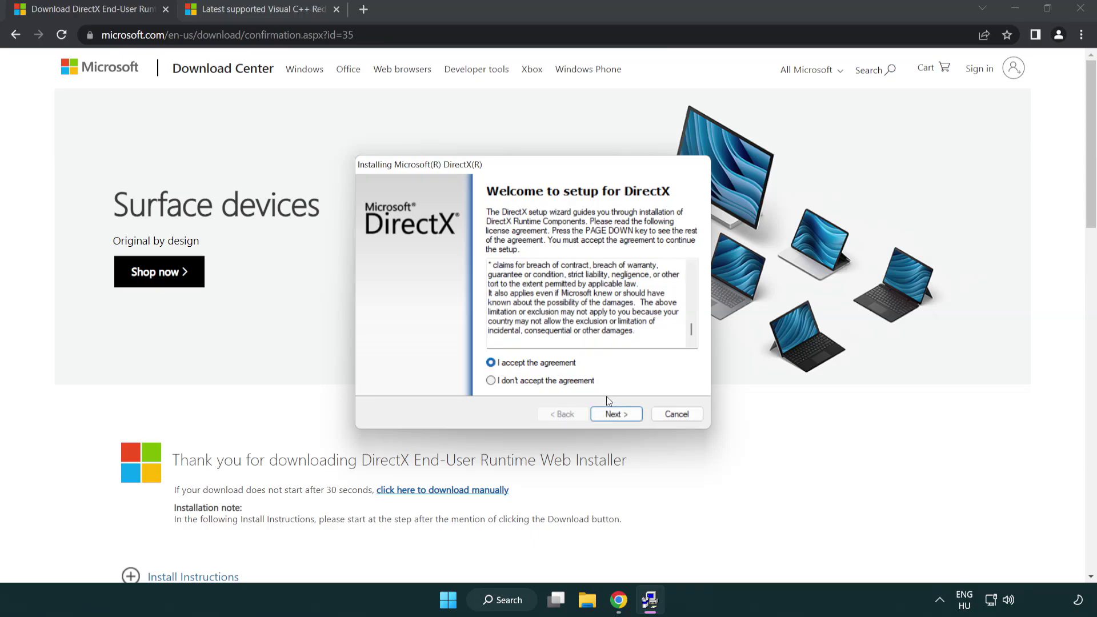
left_click(617, 414)
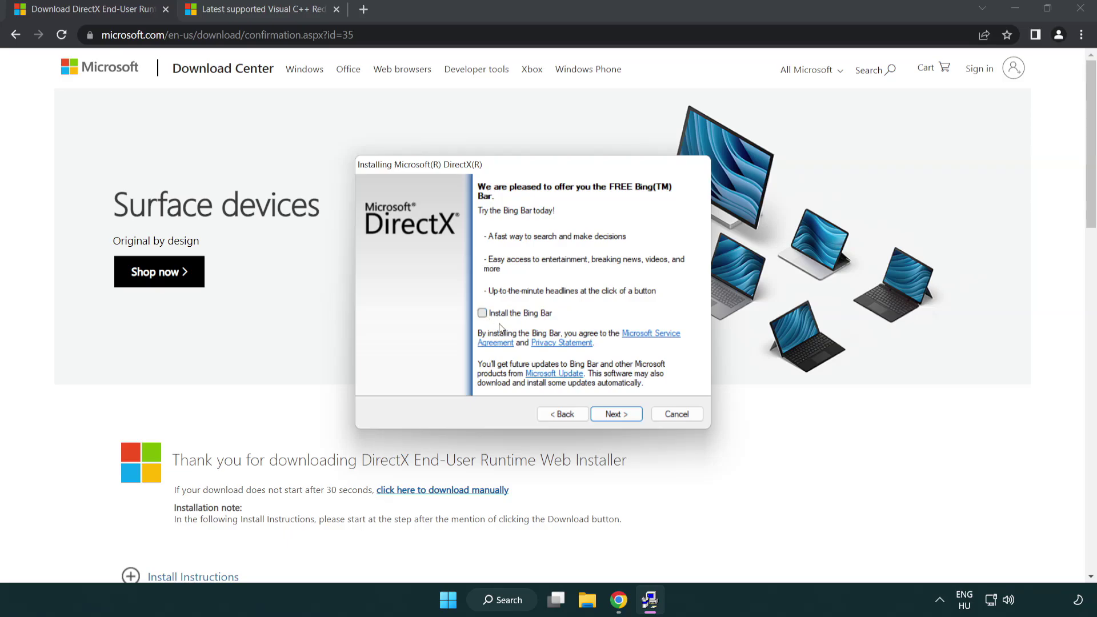
left_click(621, 414)
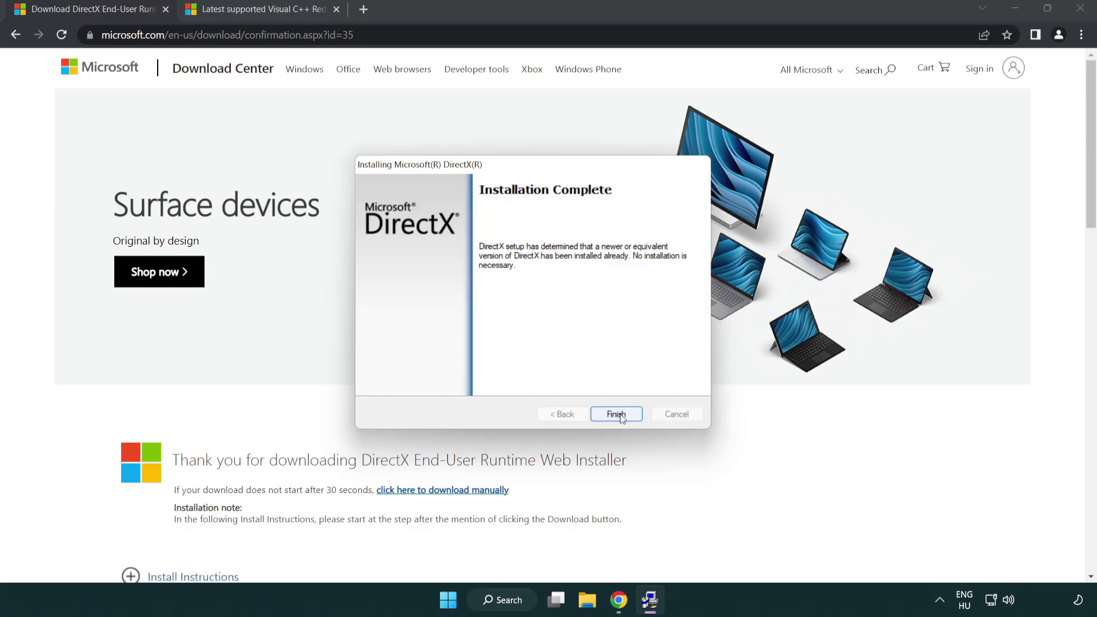
left_click(617, 411)
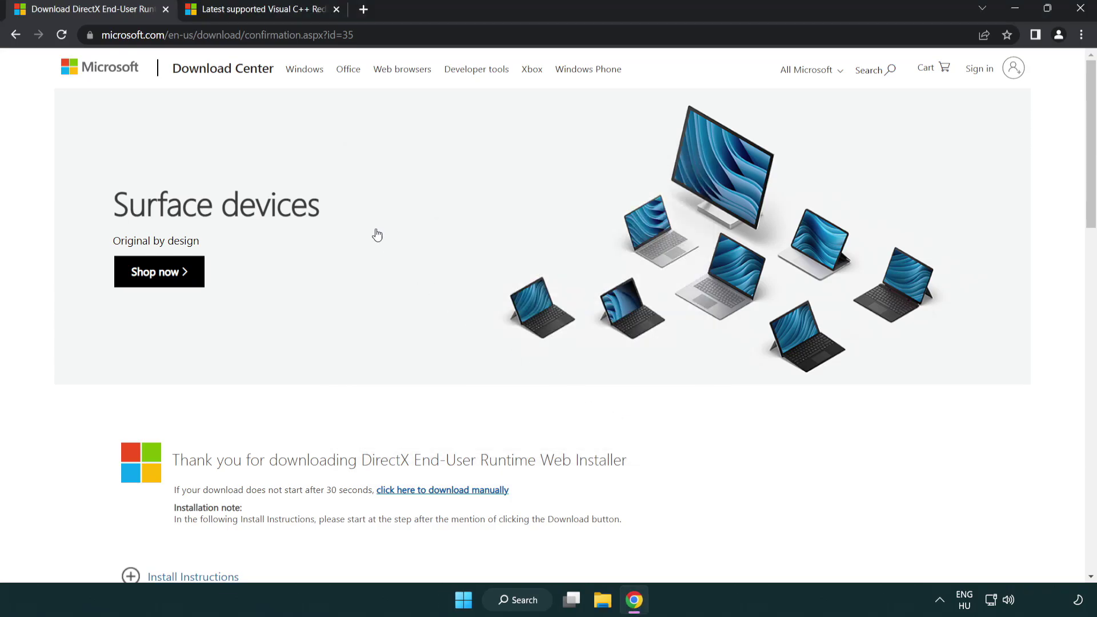
- Close the DirectX tab and download the ARM64, x86 and x64 Visual C++ 2015-2022 redistributables
left_click(166, 10)
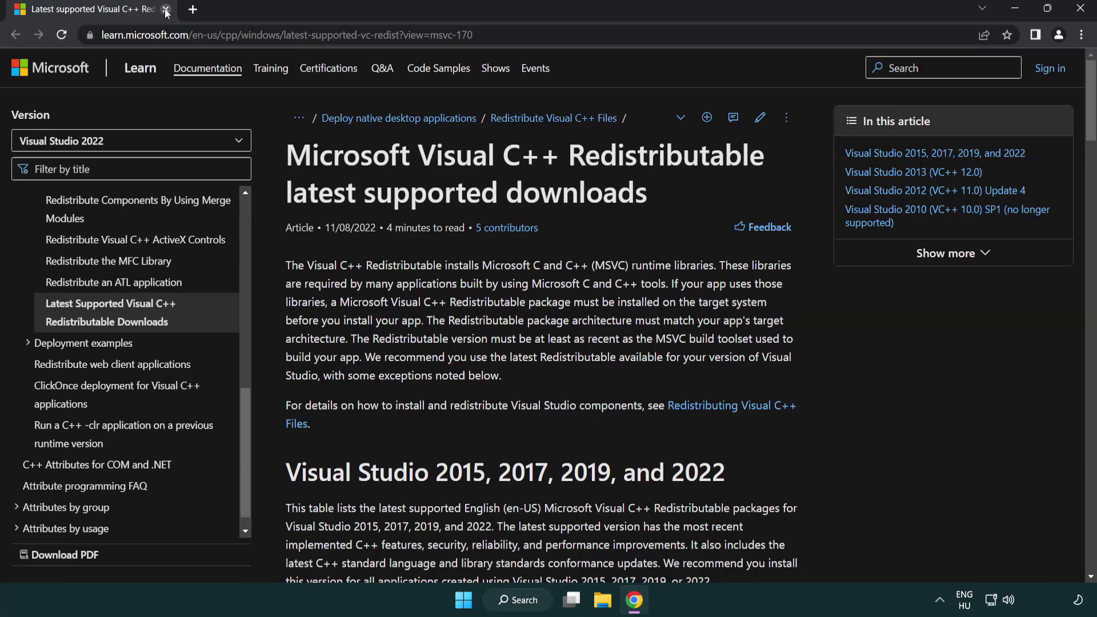
left_click(506, 39)
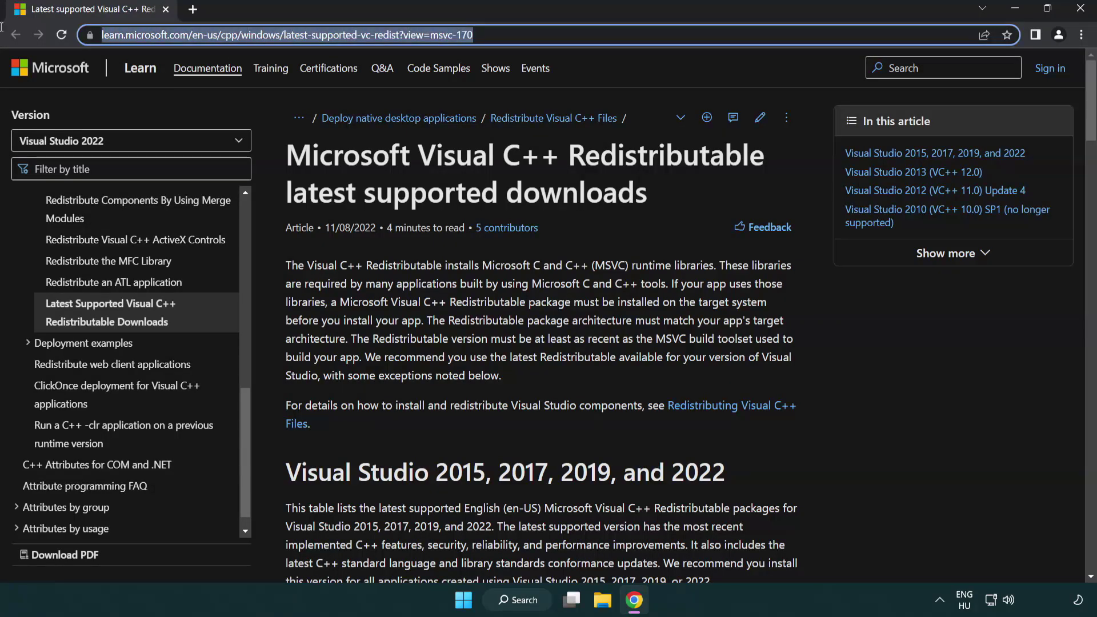
left_click(565, 188)
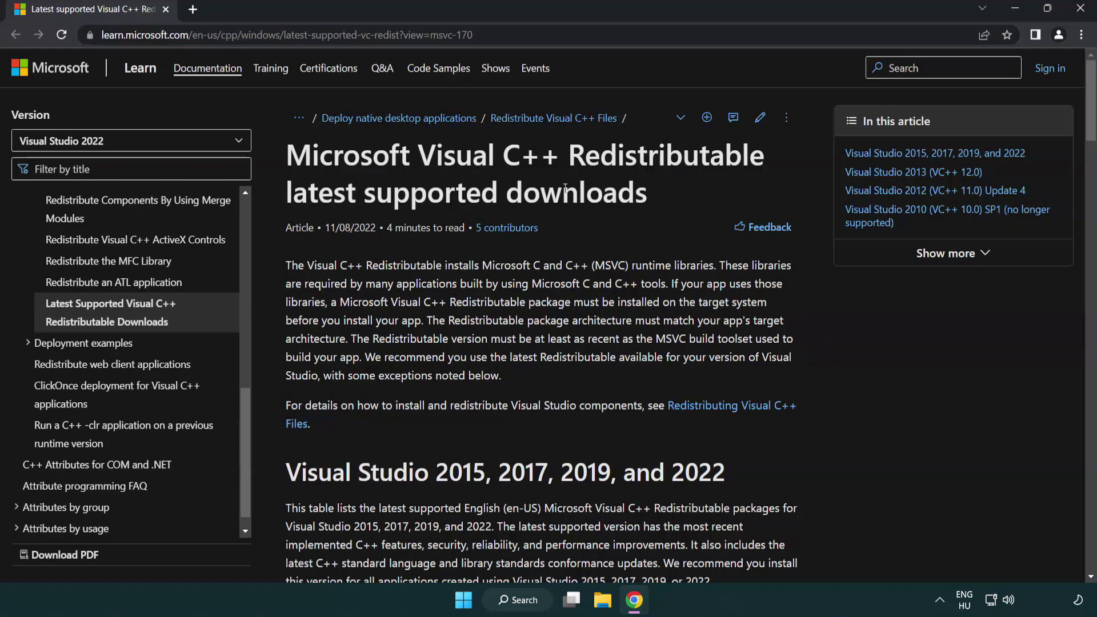
scroll(564, 187, "down", 6)
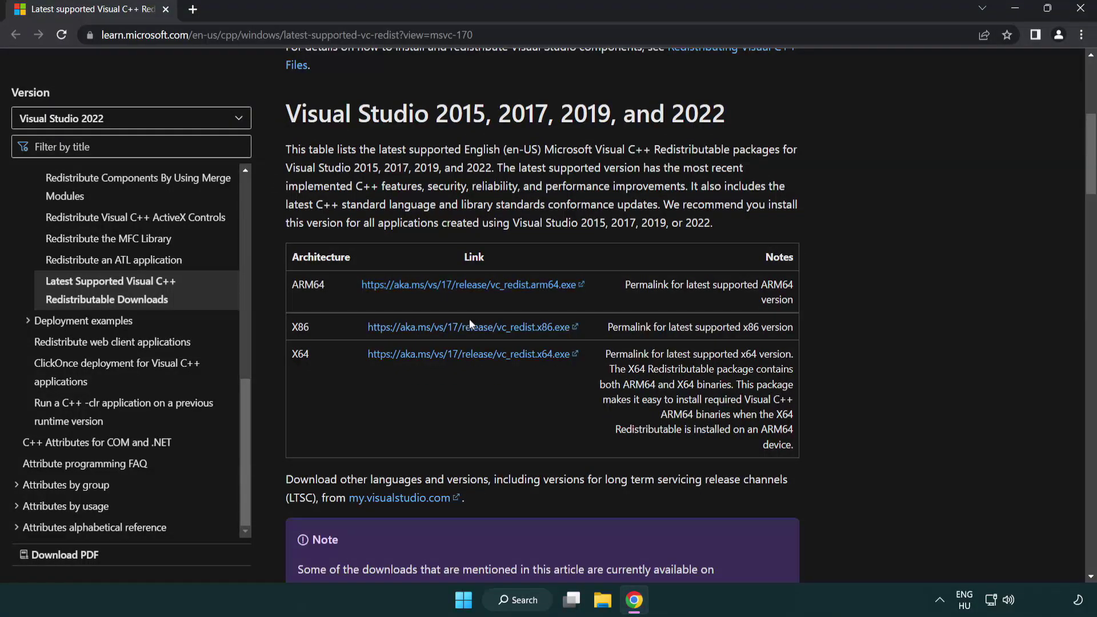
left_click(454, 324)
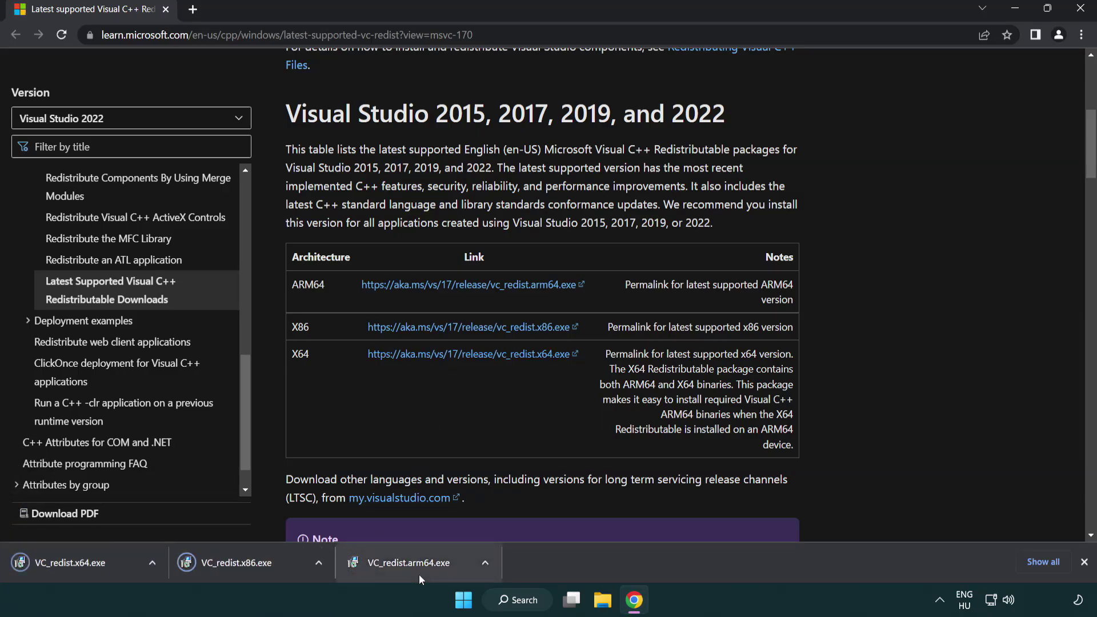
- Run VC_redist.arm64.exe, accept the license, install, and close the unsupported-processor failure
left_click(419, 571)
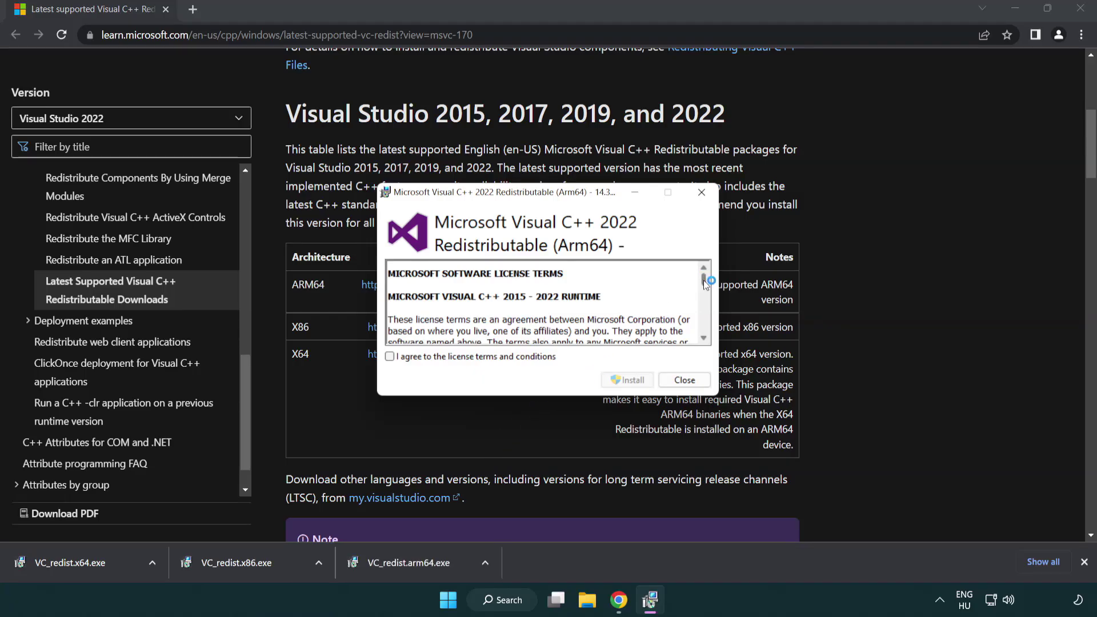
left_click_drag(704, 280, 704, 328)
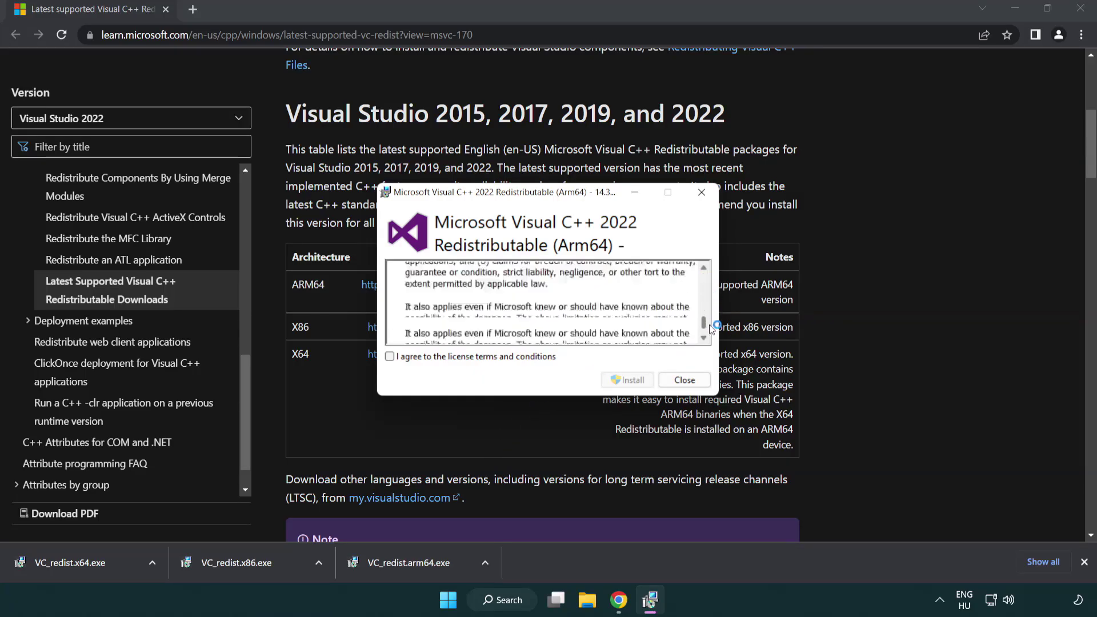
left_click(391, 357)
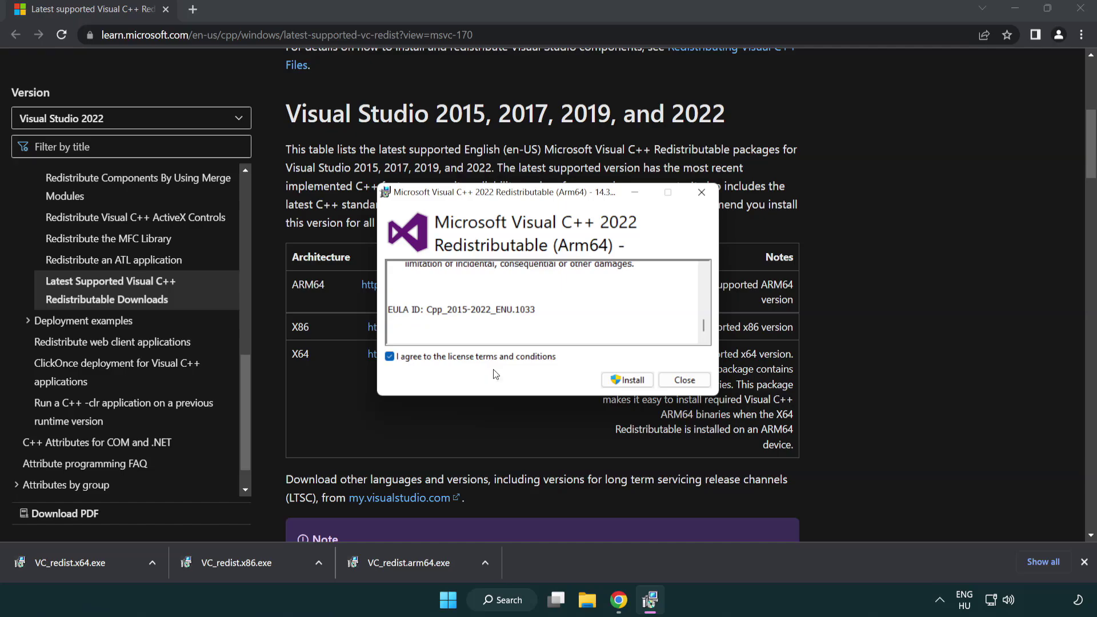
left_click(612, 382)
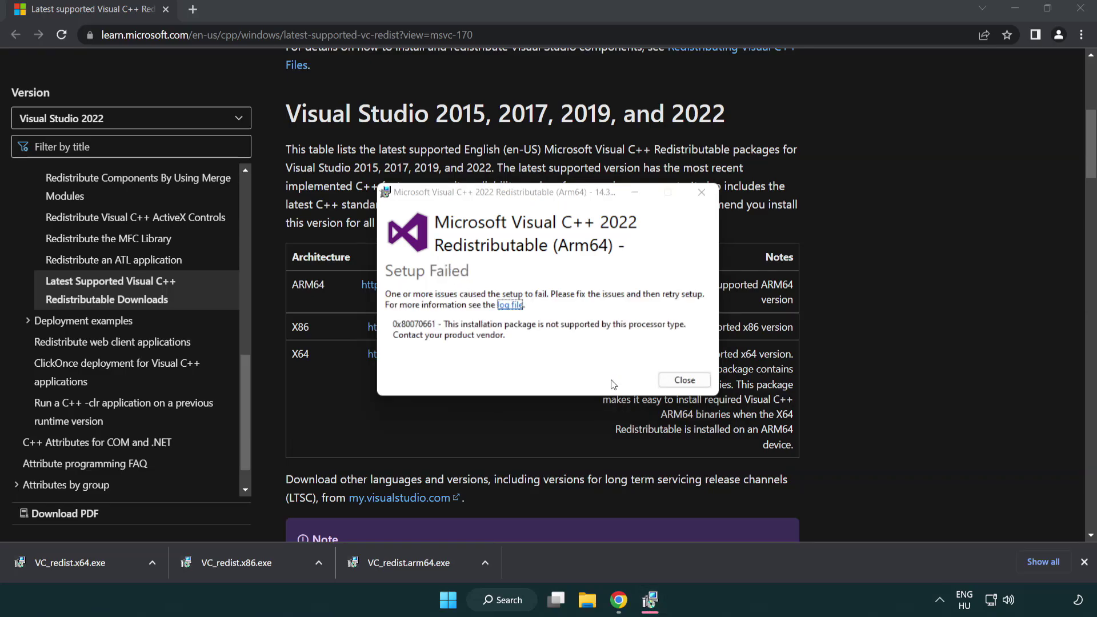
left_click(684, 380)
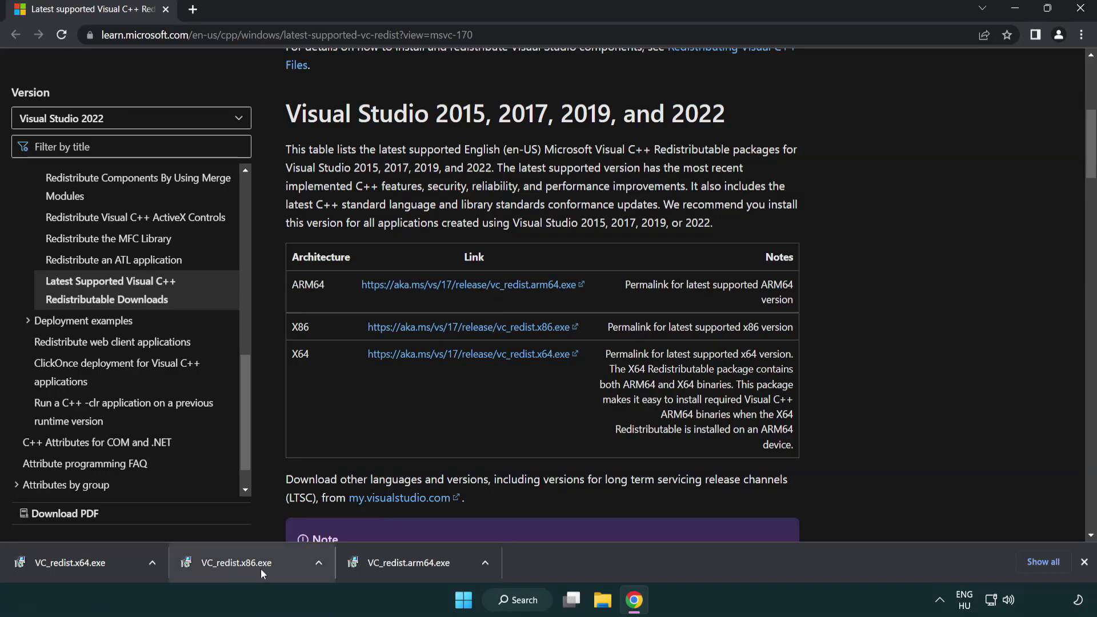
- Run VC_redist.x86.exe then VC_redist.x64.exe, closing each after Setup Successful without restarting
left_click(245, 563)
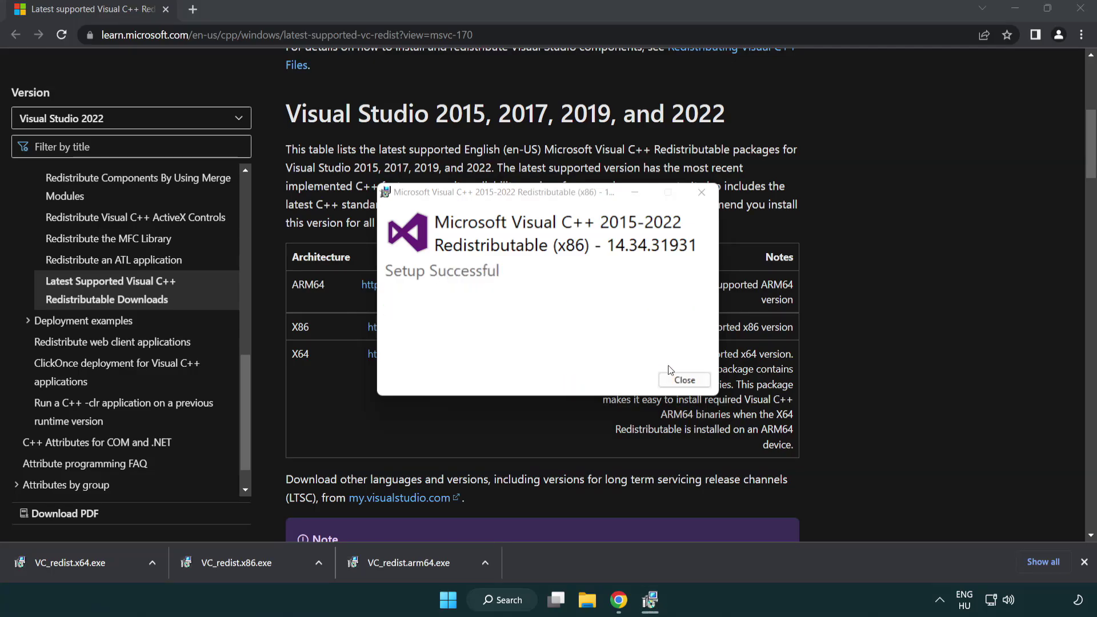
left_click(685, 380)
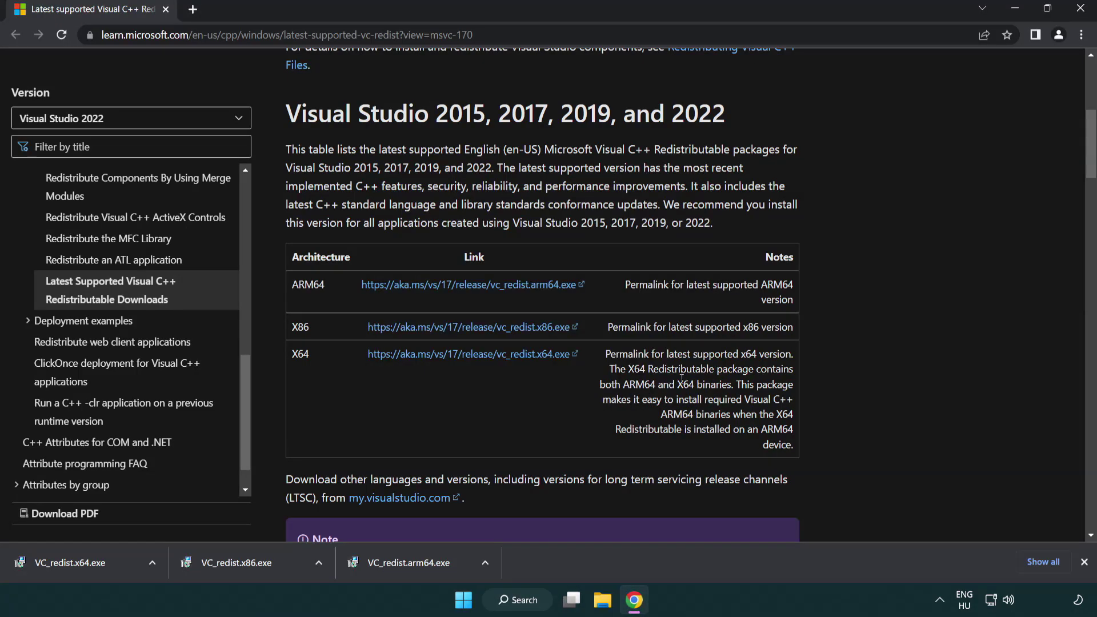
left_click(82, 560)
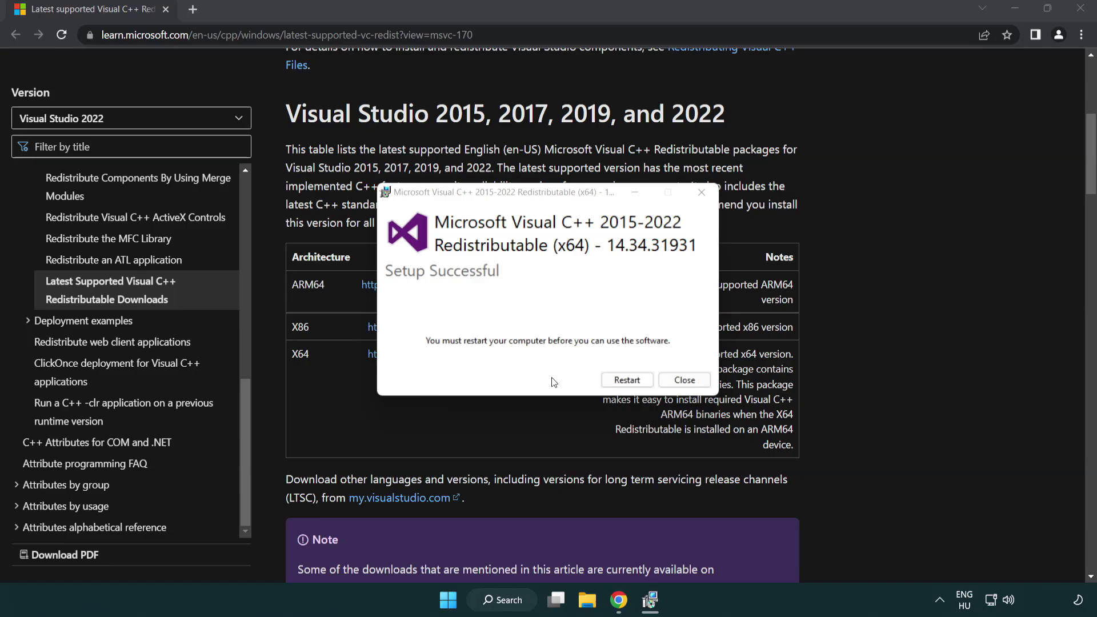
left_click(694, 386)
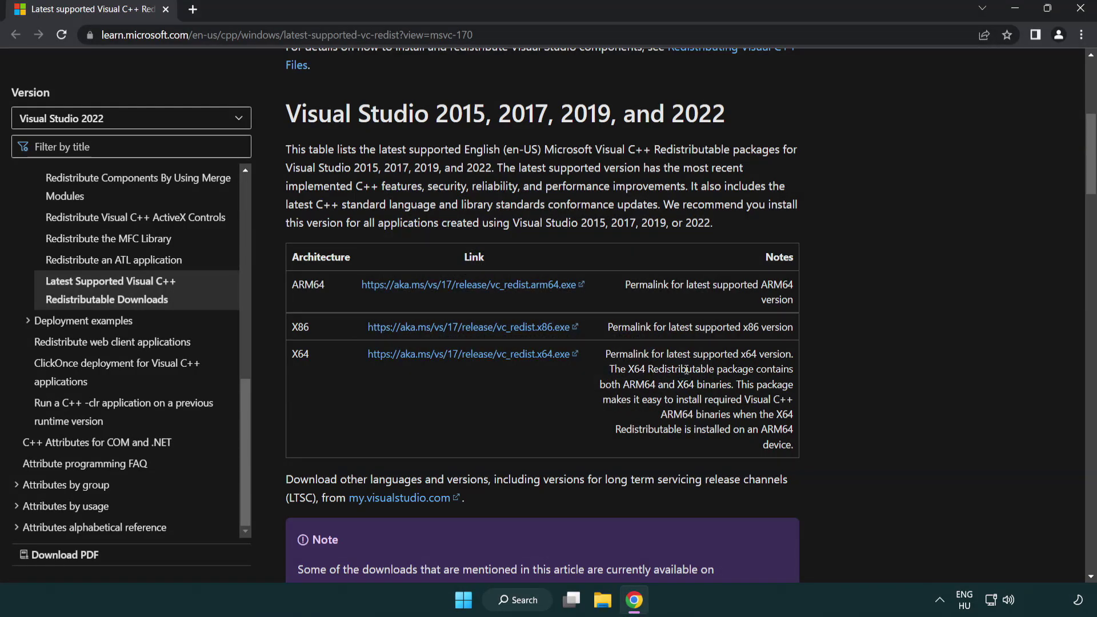
- Close Chrome, search 'cmd', and run Command Prompt as administrator
left_click(1081, 10)
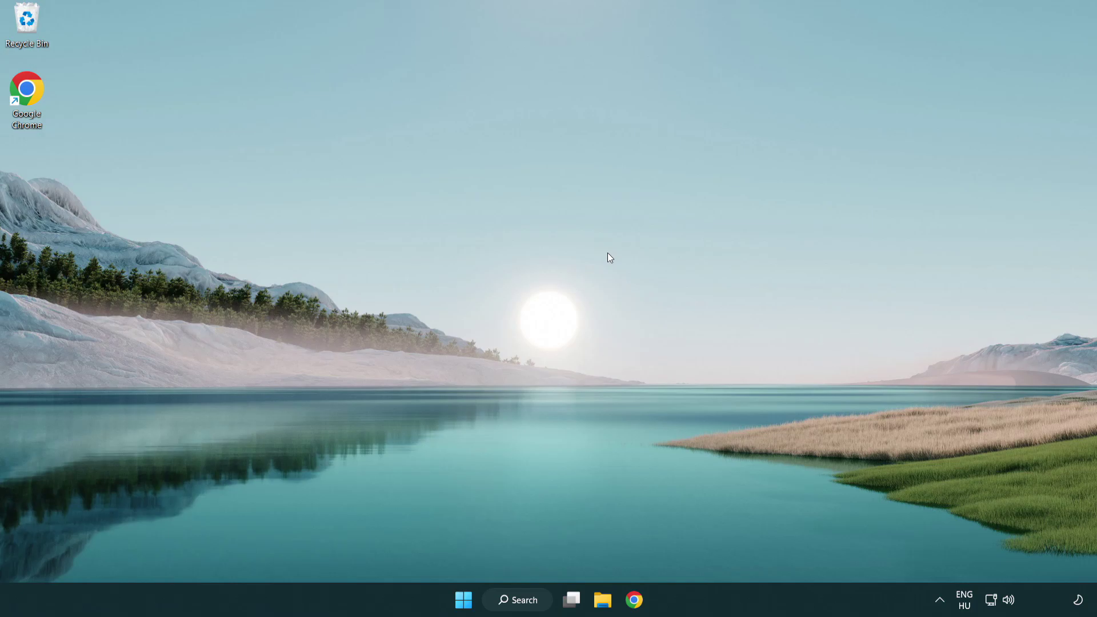
left_click(510, 609)
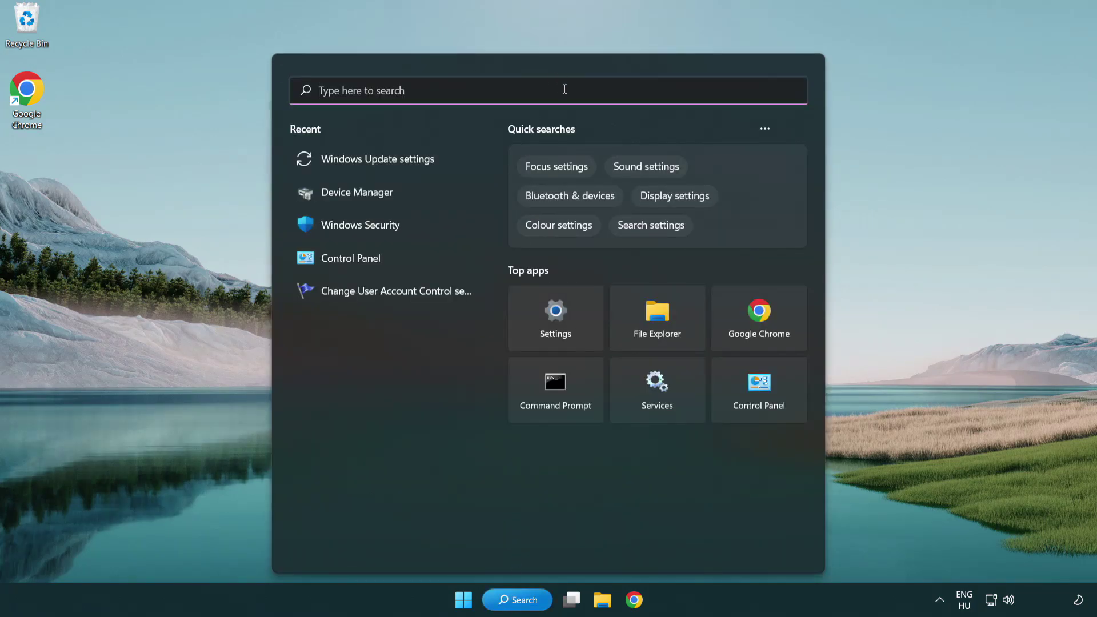
type("cmd")
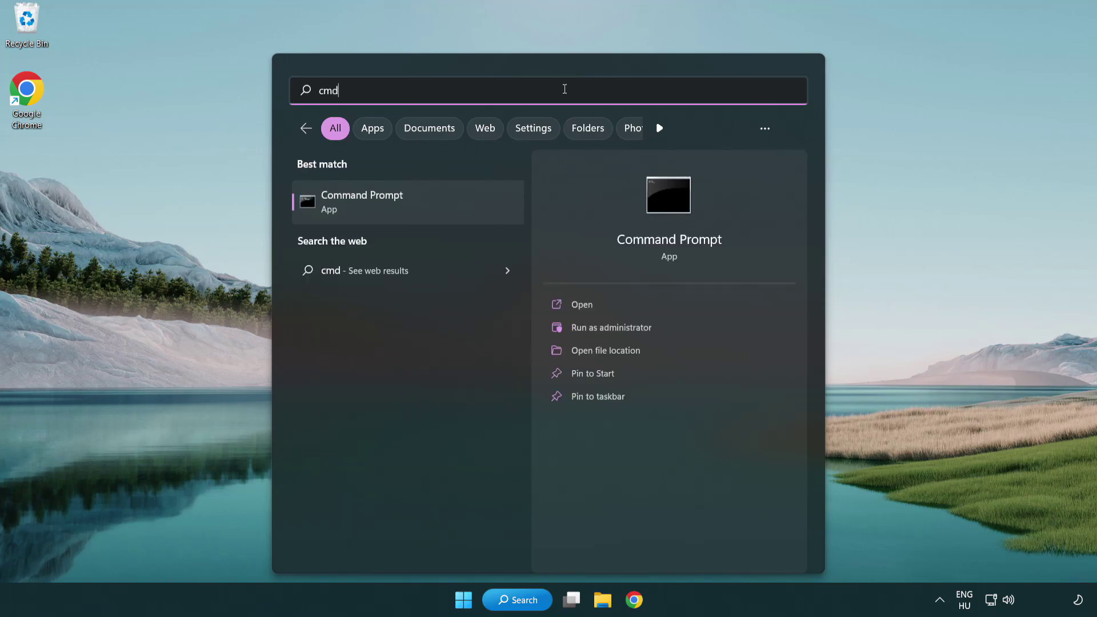
right_click(421, 208)
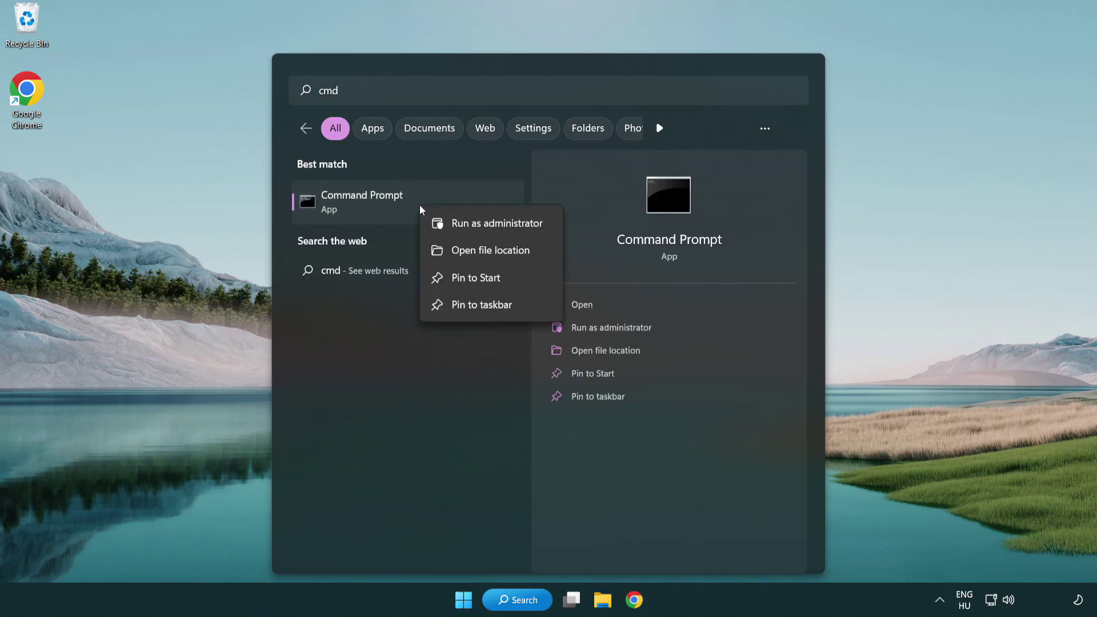
left_click(496, 229)
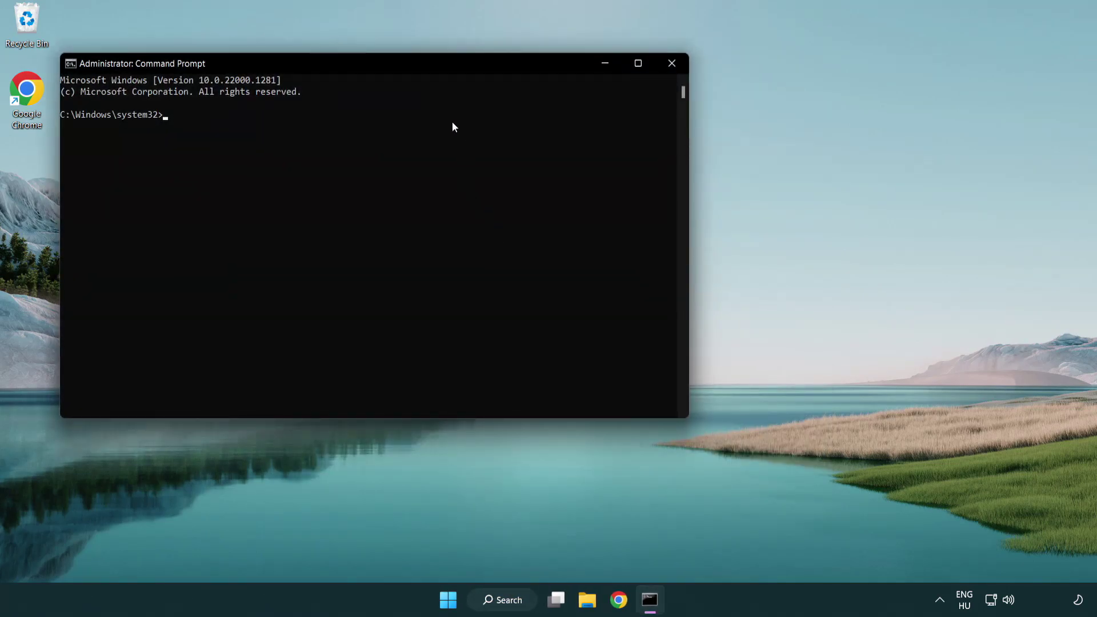
- Run sfc /scannow in the administrator Command Prompt until it reports no integrity violations
left_click_drag(391, 67, 552, 115)
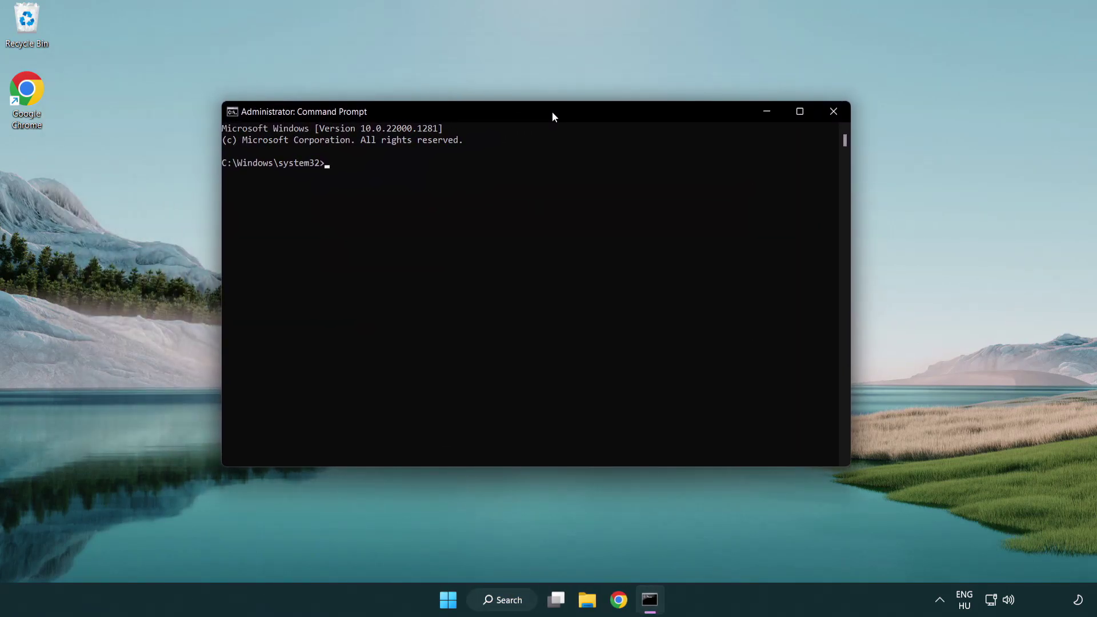
type("sfc /scannow")
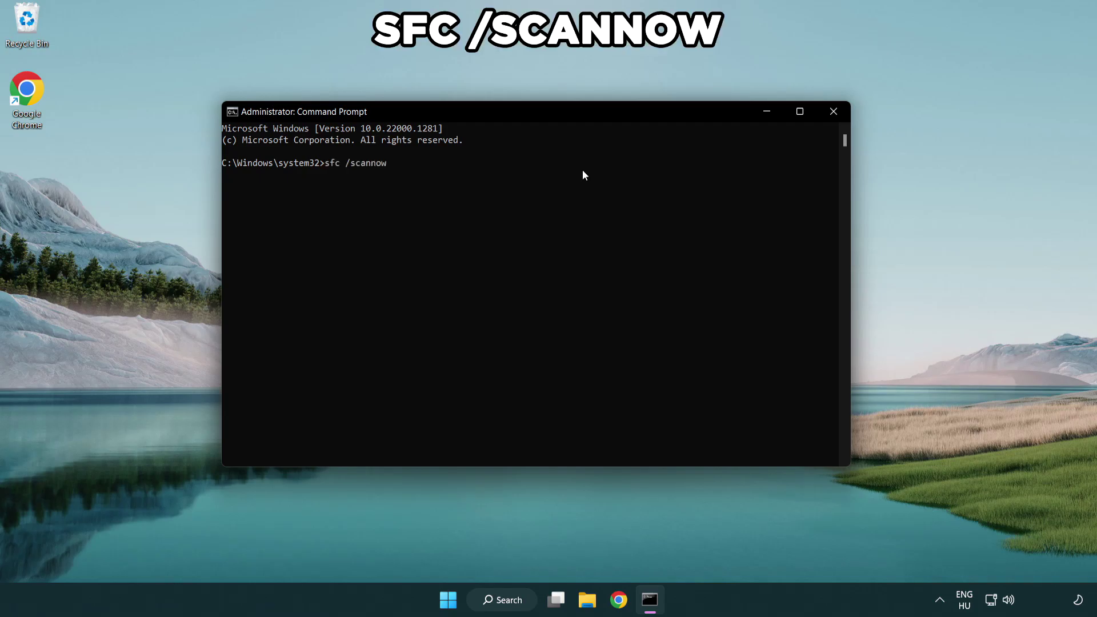
key("Return")
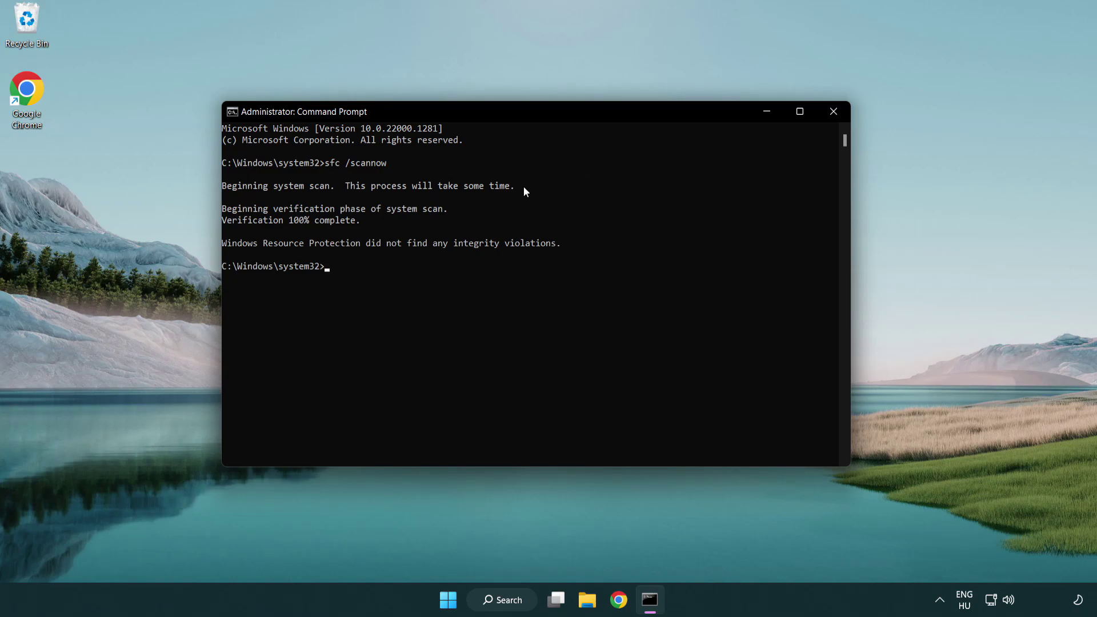
- Close Command Prompt and show the Start menu power options with Restart available
left_click(835, 112)
left_click(458, 605)
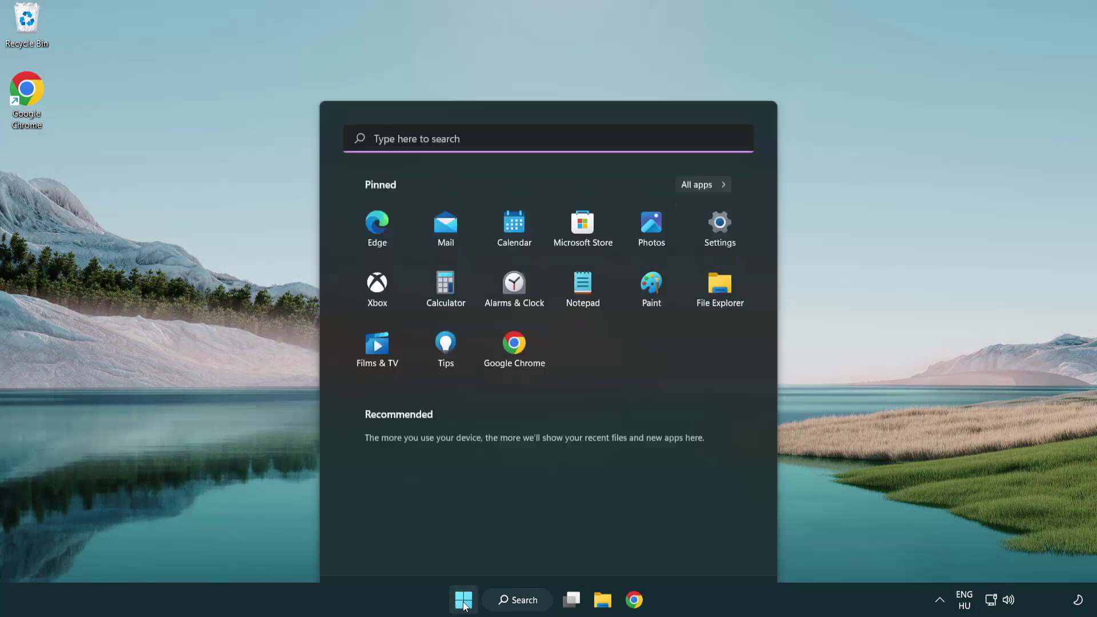
left_click(730, 549)
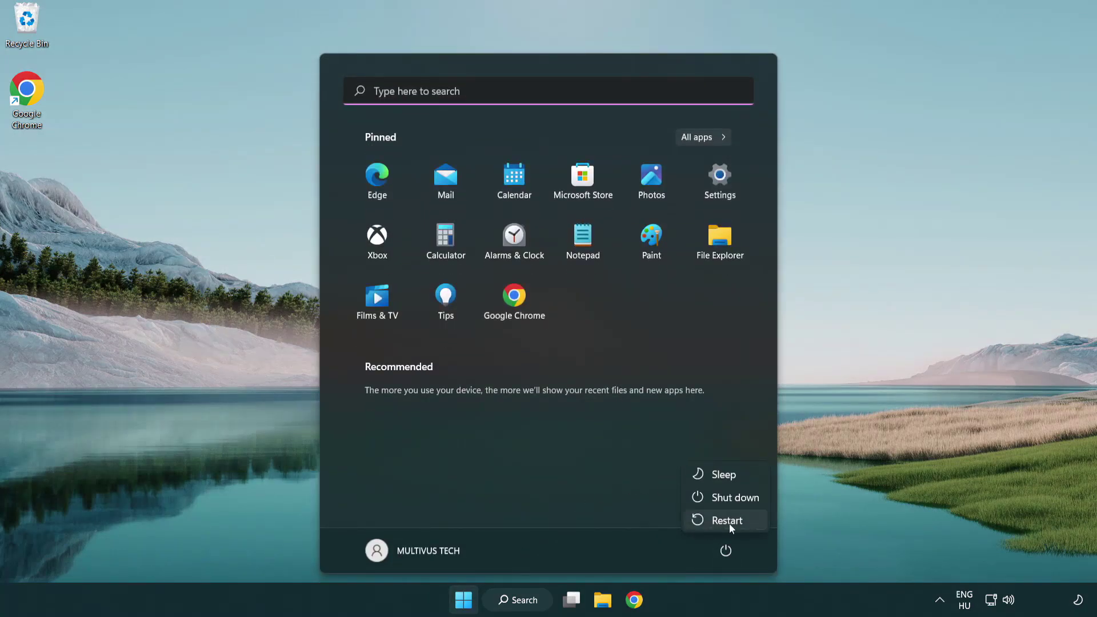